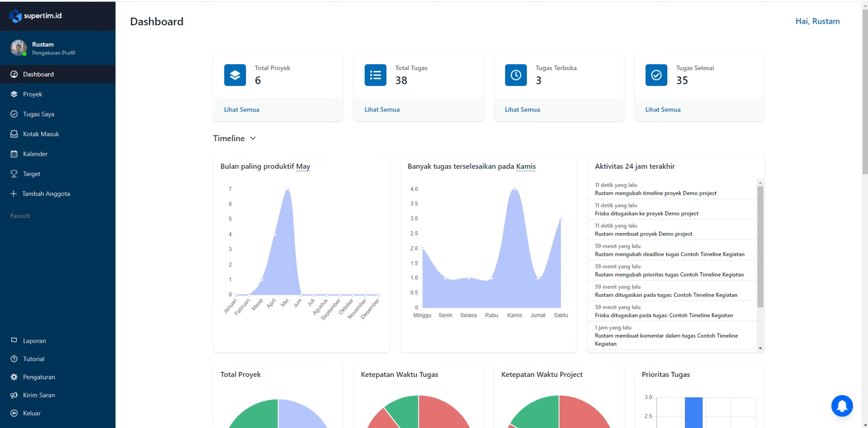
Expand the dashboard's project Timeline and try its Bulanan view before setting it back to Mingguan
{"action": "left_click", "coordinate": [234, 138]}
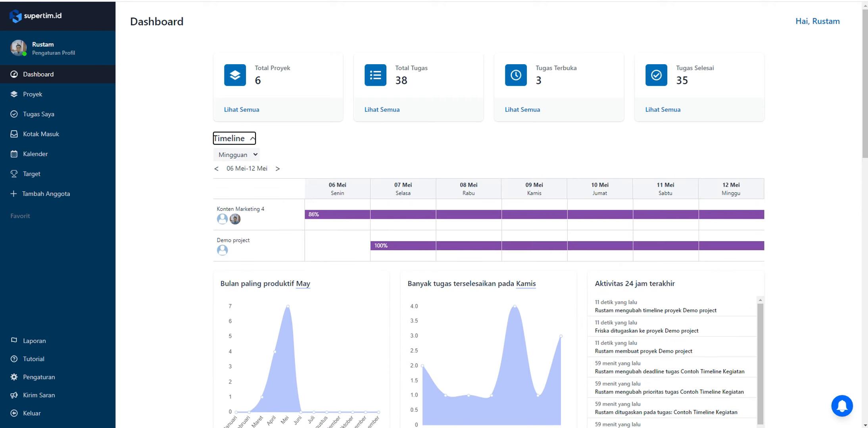
{"action": "left_click", "coordinate": [239, 155]}
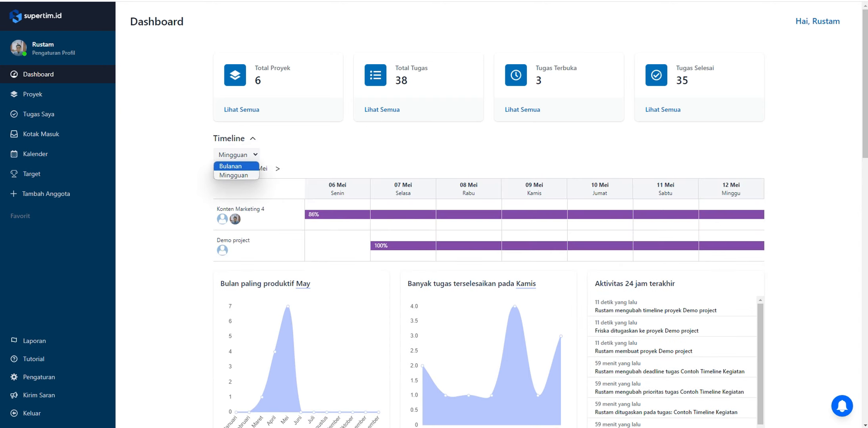
{"action": "left_click", "coordinate": [231, 167]}
{"action": "left_click", "coordinate": [239, 155]}
{"action": "left_click", "coordinate": [231, 176]}
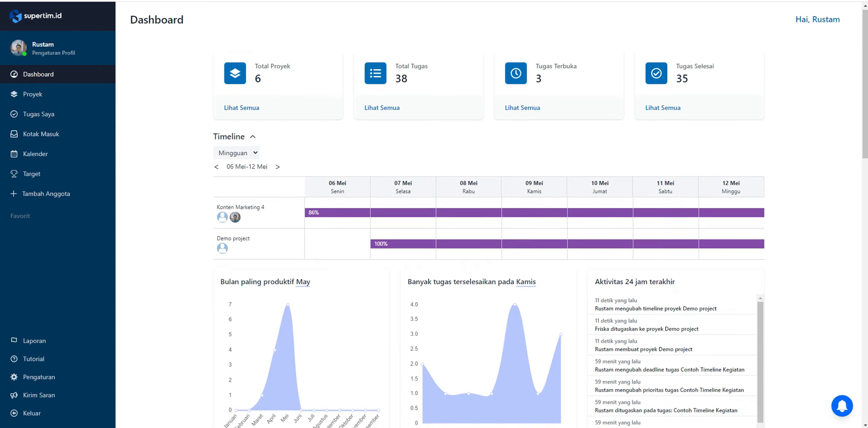
Look through the dashboard's charts, 24-hour activity list, task deadlines, and division, task status and target tables
{"action": "scroll", "coordinate": [436, 278], "scroll_direction": "down", "scroll_amount": 2}
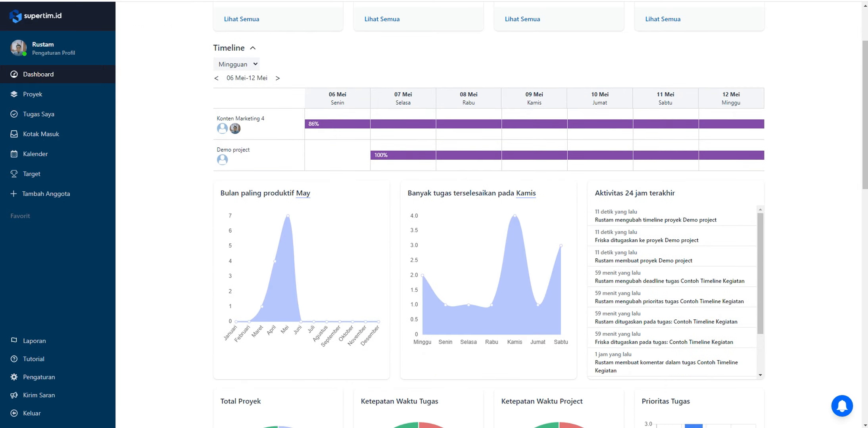
{"action": "scroll", "coordinate": [489, 254], "scroll_direction": "down", "scroll_amount": 2}
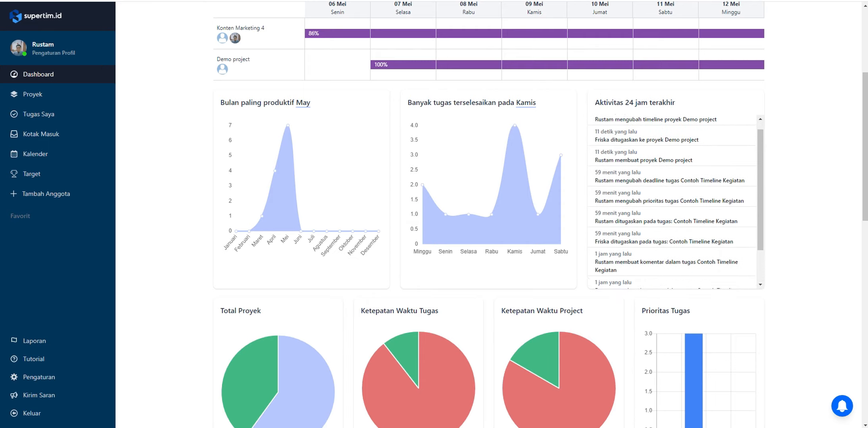
{"action": "scroll", "coordinate": [488, 238], "scroll_direction": "down", "scroll_amount": 5}
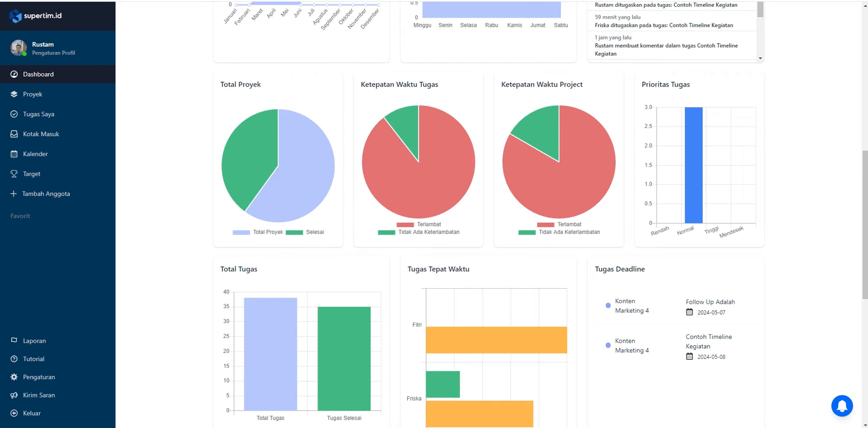
{"action": "scroll", "coordinate": [512, 119], "scroll_direction": "down", "scroll_amount": 5}
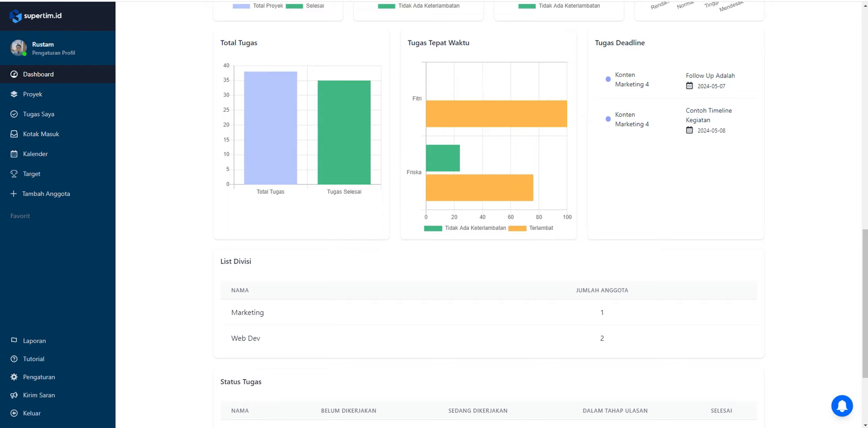
{"action": "scroll", "coordinate": [488, 214], "scroll_direction": "down", "scroll_amount": 3}
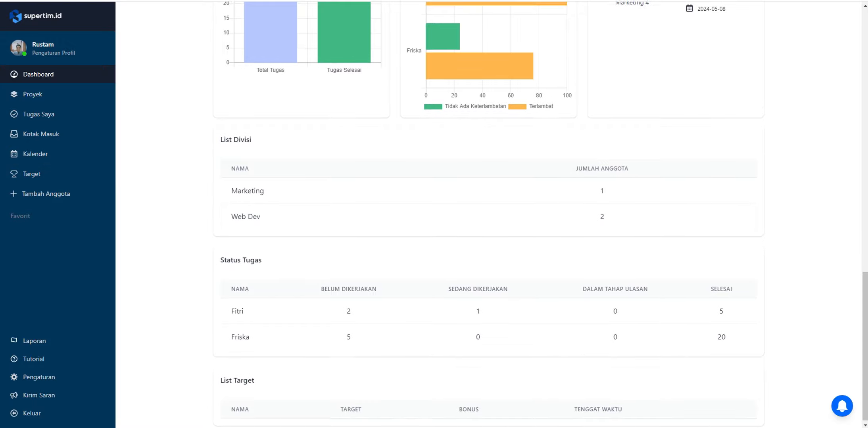
{"action": "scroll", "coordinate": [488, 219], "scroll_direction": "up", "scroll_amount": 15}
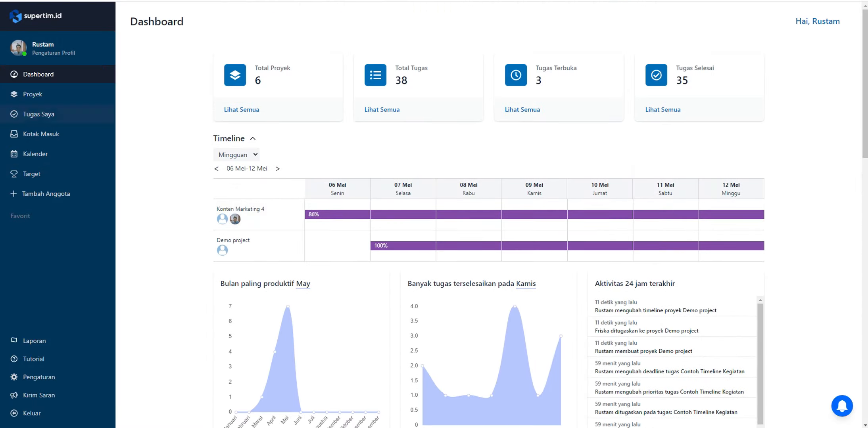
Look at the form for adding a team member in the Anggota Tim settings without adding anyone, and view the Divisi list
{"action": "left_click", "coordinate": [32, 94]}
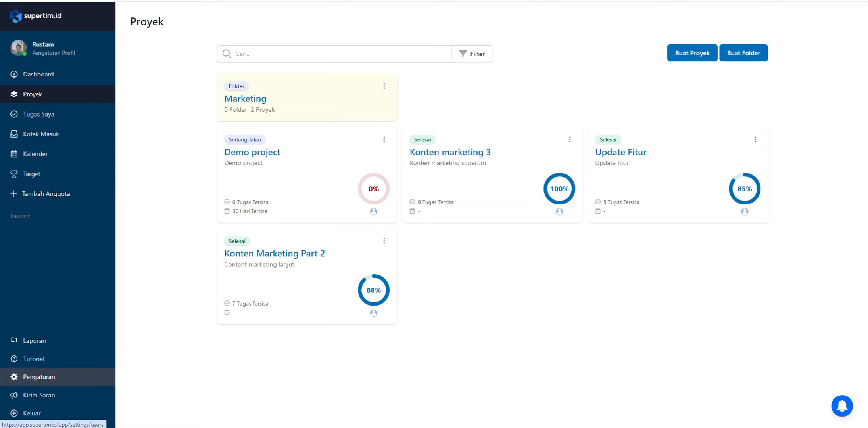
{"action": "left_click", "coordinate": [38, 378]}
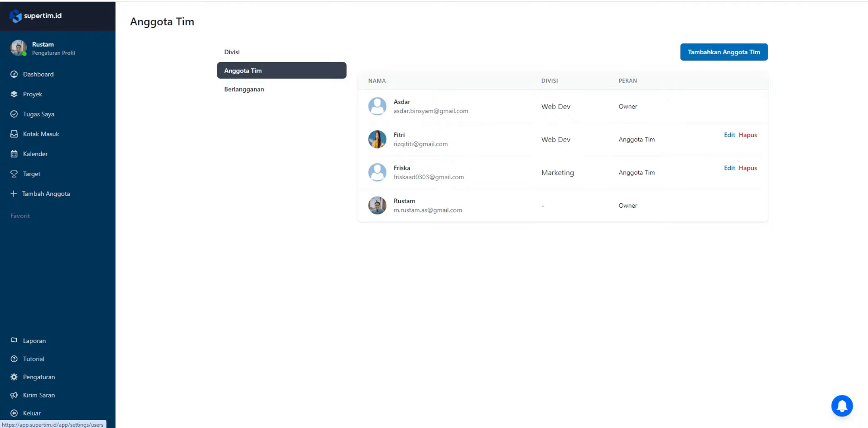
{"action": "left_click", "coordinate": [724, 52]}
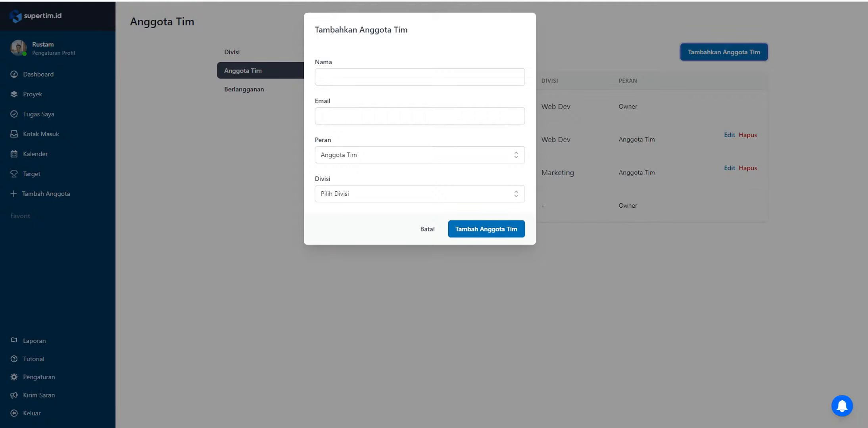
{"action": "left_click", "coordinate": [428, 194]}
{"action": "left_click", "coordinate": [429, 194]}
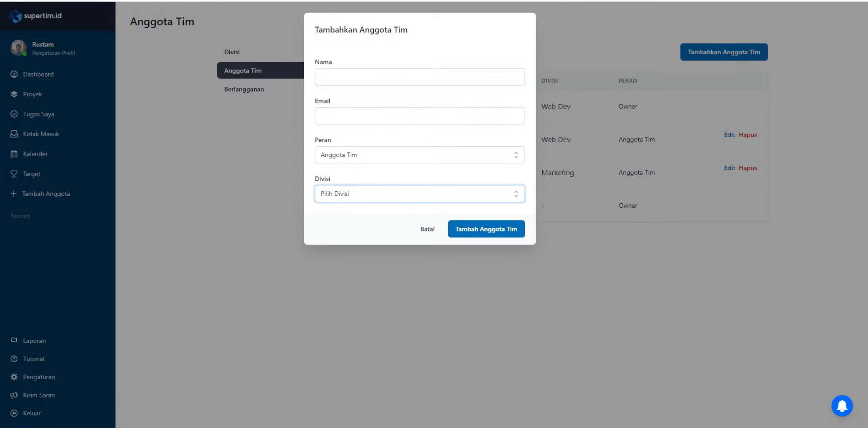
{"action": "left_click", "coordinate": [274, 96]}
{"action": "left_click", "coordinate": [269, 52]}
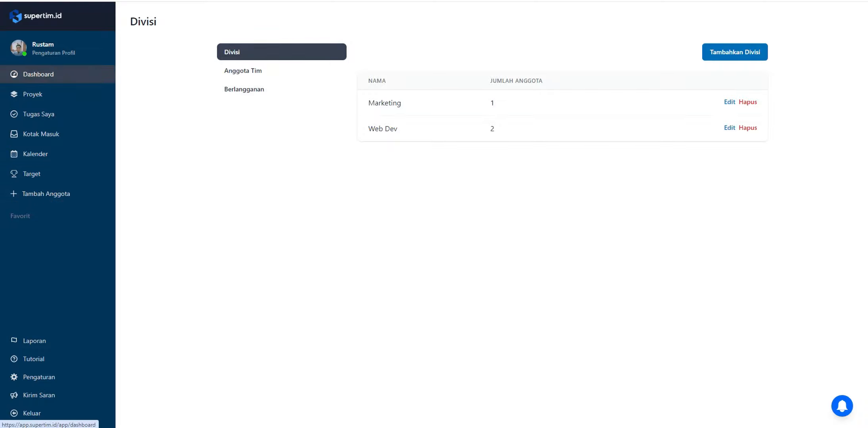
Return to the dashboard and look at its Tambah Anggota form, closing it without adding a member
{"action": "left_click", "coordinate": [38, 75]}
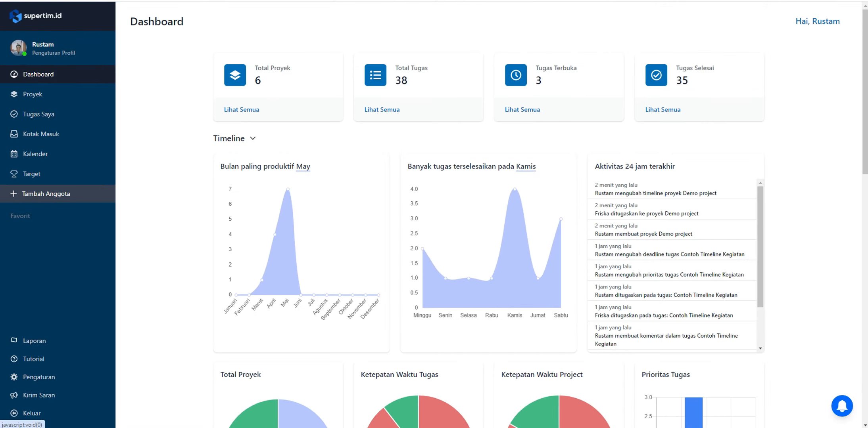
{"action": "left_click", "coordinate": [46, 193]}
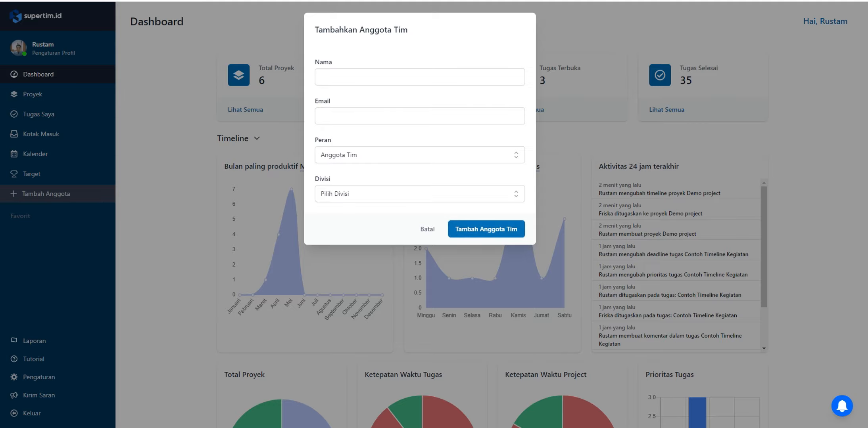
{"action": "left_click", "coordinate": [427, 228]}
Look at the Buat Folder form and its Folder Induk options among the projects, and close it without saving
{"action": "left_click", "coordinate": [33, 94]}
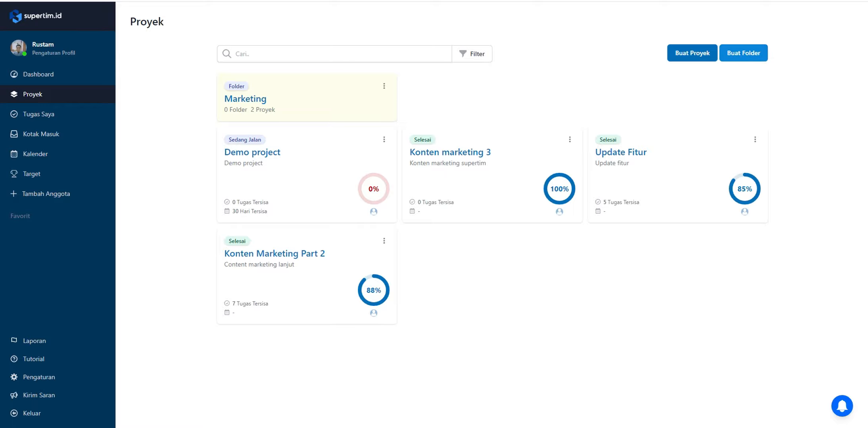
{"action": "left_click", "coordinate": [743, 54]}
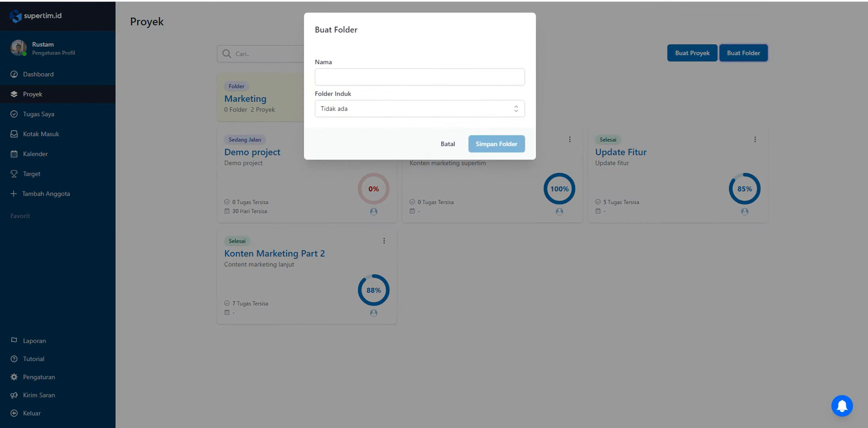
{"action": "left_click", "coordinate": [420, 109]}
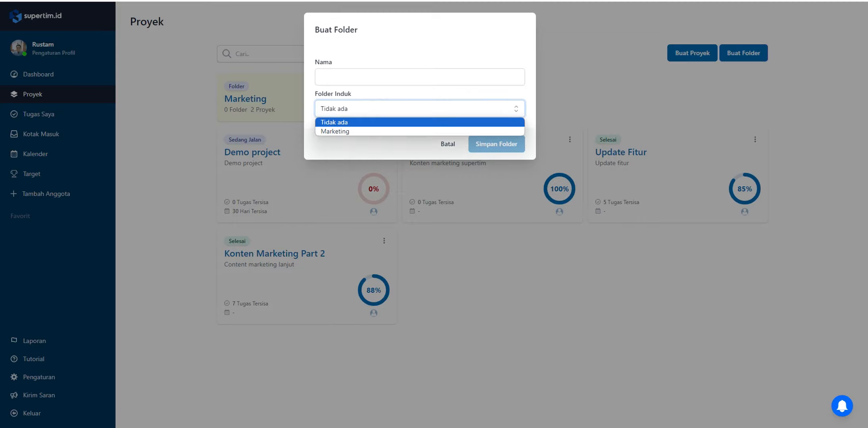
{"action": "left_click", "coordinate": [420, 122]}
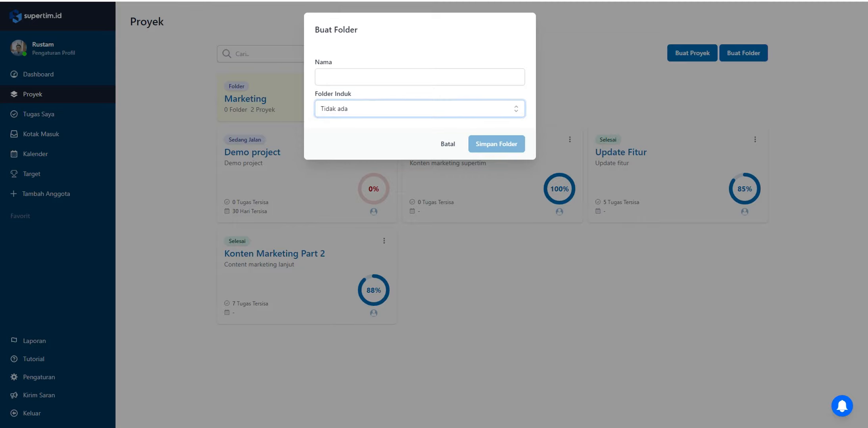
{"action": "left_click", "coordinate": [396, 133]}
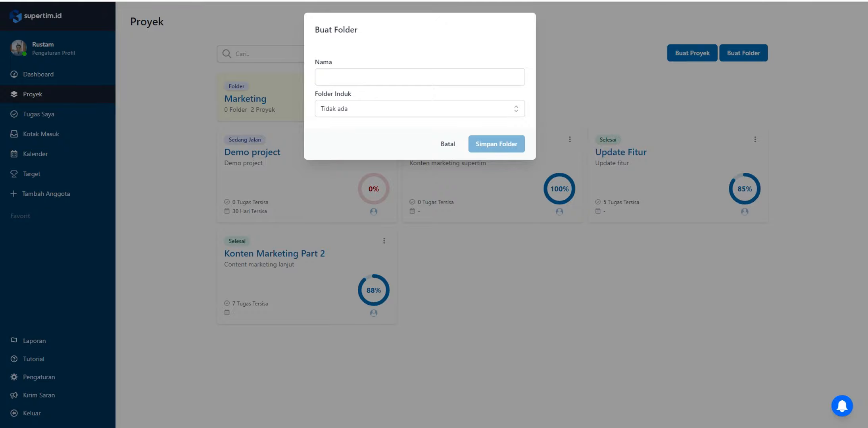
{"action": "left_click", "coordinate": [448, 144]}
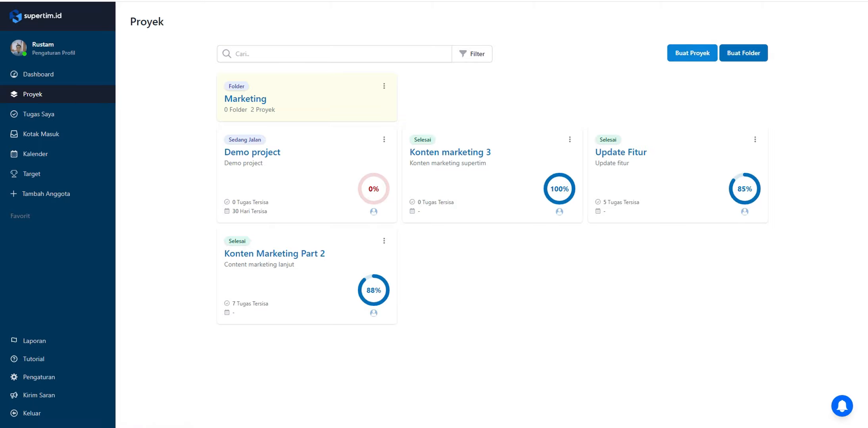
Start a new project and name it "Demo project"
{"action": "left_click", "coordinate": [692, 52]}
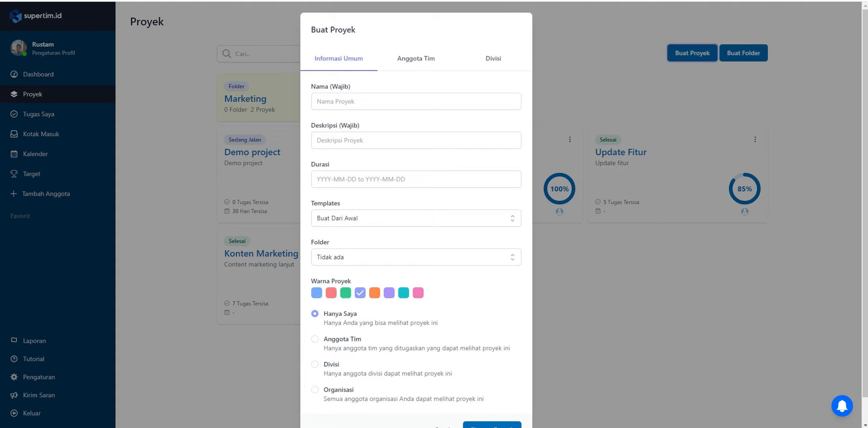
{"action": "left_click", "coordinate": [416, 102]}
{"action": "type", "text": "Demo project"}
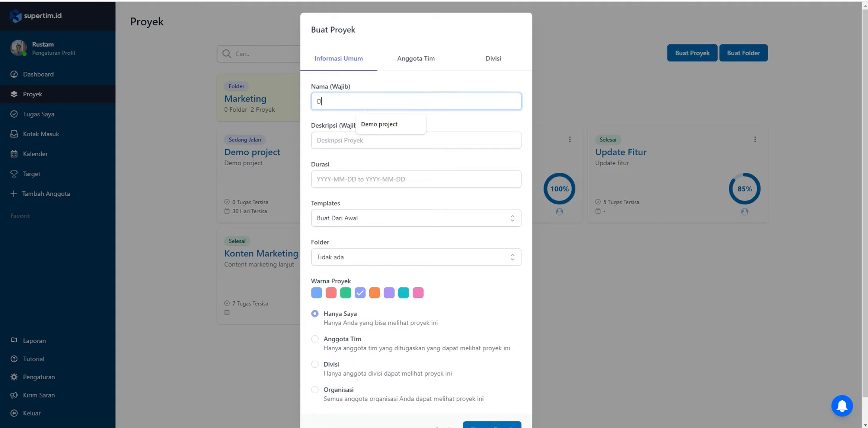
{"action": "key", "text": "Down"}
{"action": "key", "text": "Return"}
{"action": "key", "text": "ctrl+a"}
{"action": "key", "text": "Tab"}
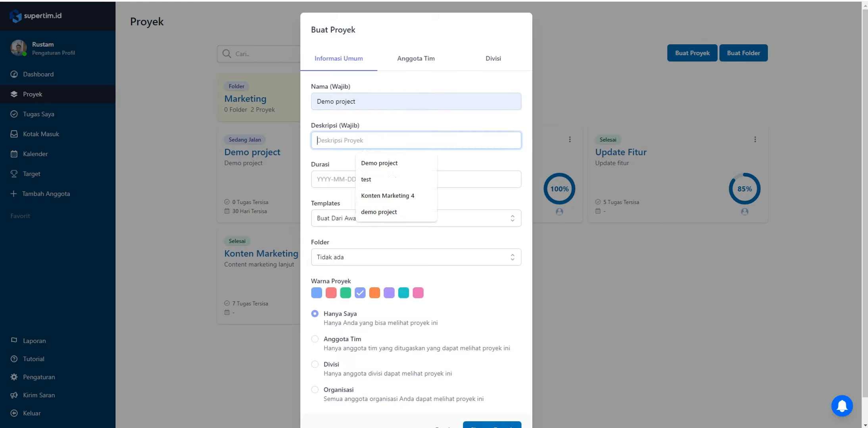
Enter "Demo project" as the project's description and set its duration from 2024-05-07 to 2024-06-07
{"action": "type", "text": "Demo project"}
{"action": "key", "text": "Tab"}
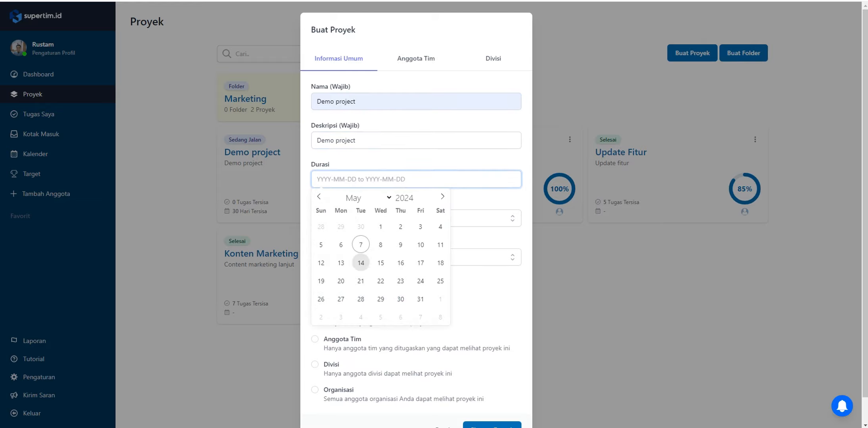
{"action": "left_click", "coordinate": [361, 245]}
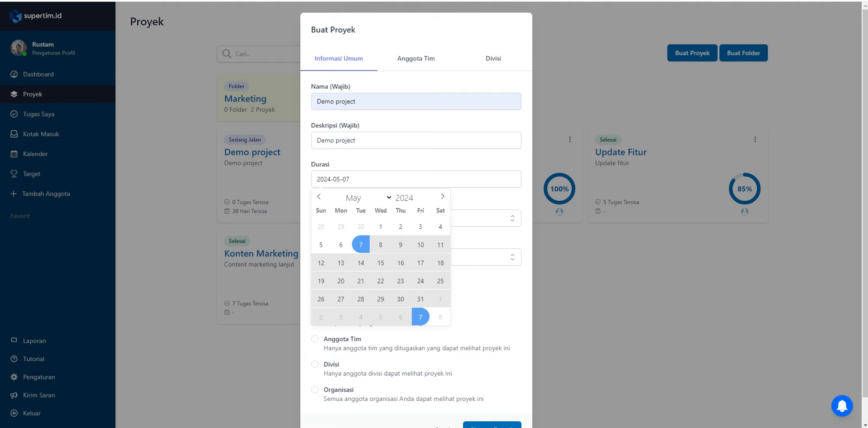
{"action": "left_click", "coordinate": [421, 317]}
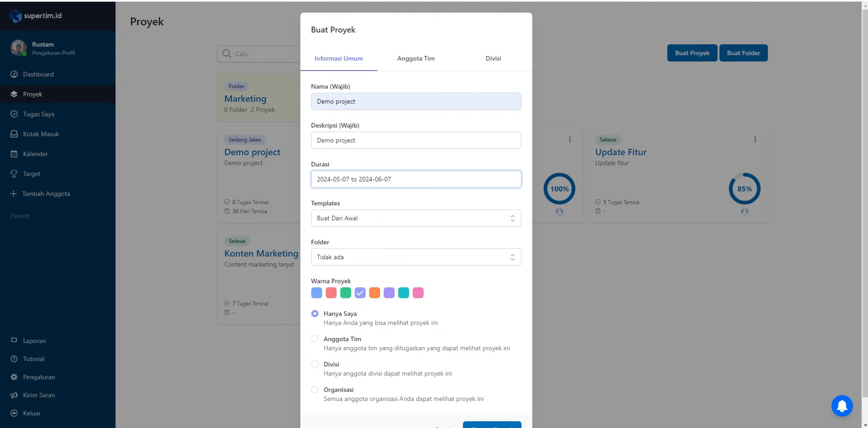
Choose the Buat Dari Awal template and set the new project's folder to Tidak ada
{"action": "left_click", "coordinate": [415, 218]}
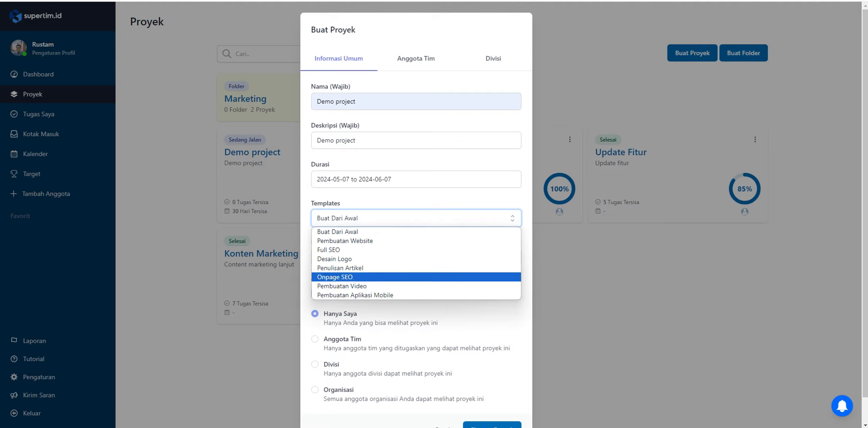
{"action": "left_click", "coordinate": [416, 232]}
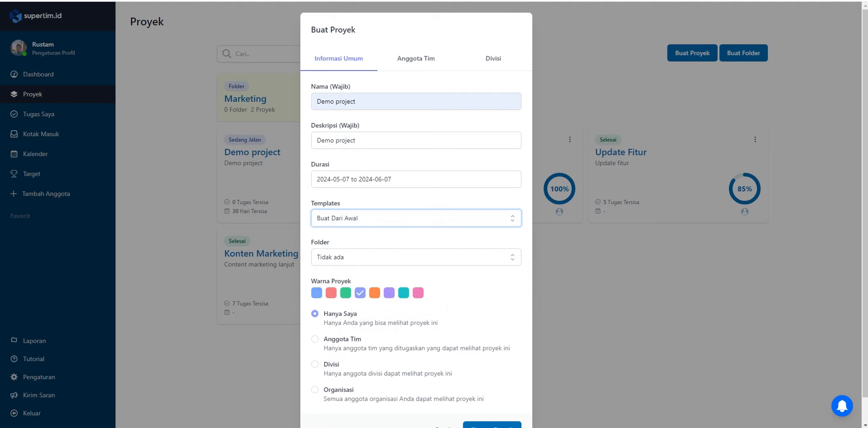
{"action": "left_click", "coordinate": [416, 257]}
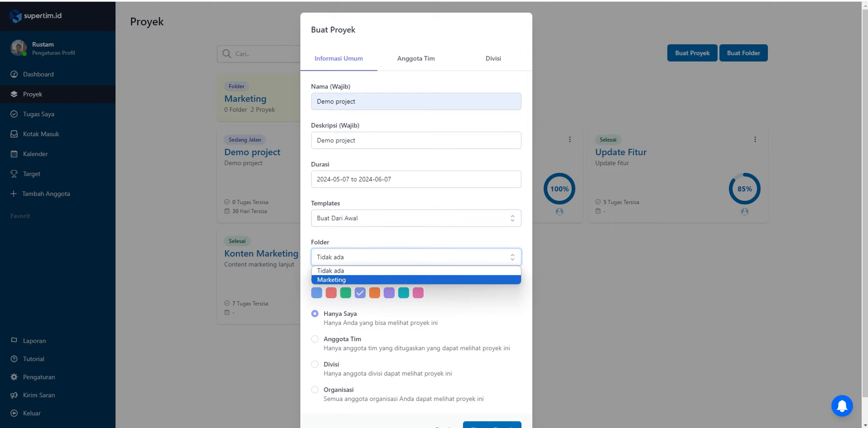
{"action": "left_click", "coordinate": [416, 271]}
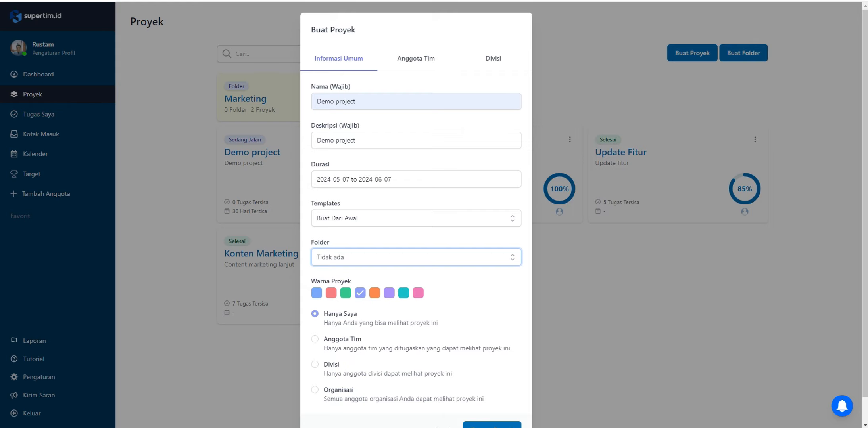
{"action": "left_click", "coordinate": [468, 282]}
Review the project colour choices and the visibility options from Hanya Saya to Organisasi in the new project form
{"action": "scroll", "coordinate": [416, 215], "scroll_direction": "down", "scroll_amount": 1}
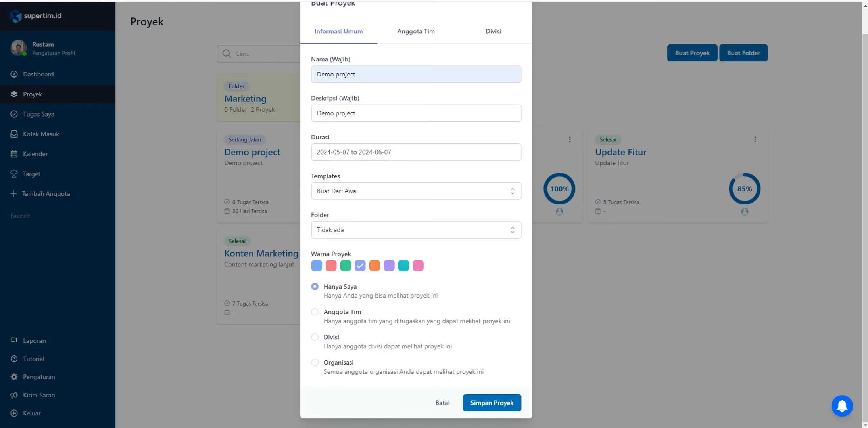
{"action": "scroll", "coordinate": [416, 215], "scroll_direction": "up", "scroll_amount": 1}
{"action": "scroll", "coordinate": [416, 214], "scroll_direction": "down", "scroll_amount": 1}
{"action": "scroll", "coordinate": [416, 214], "scroll_direction": "up", "scroll_amount": 1}
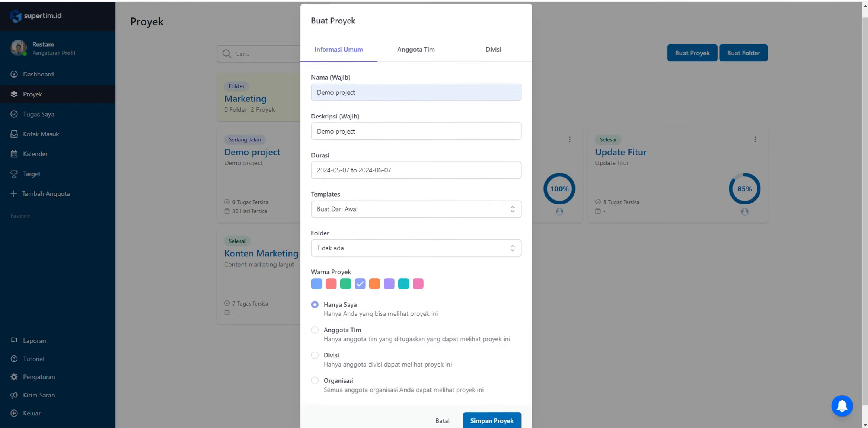
{"action": "scroll", "coordinate": [416, 214], "scroll_direction": "down", "scroll_amount": 1}
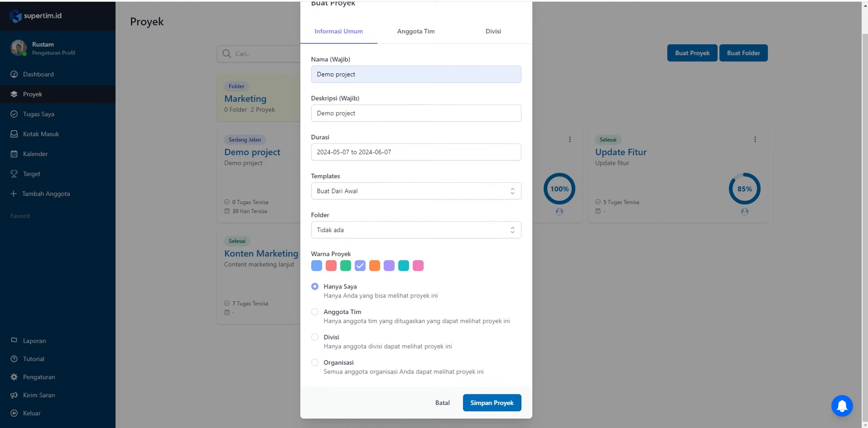
Try the Anggota Tim visibility for the new project and review the team members that can be assigned
{"action": "left_click", "coordinate": [314, 312]}
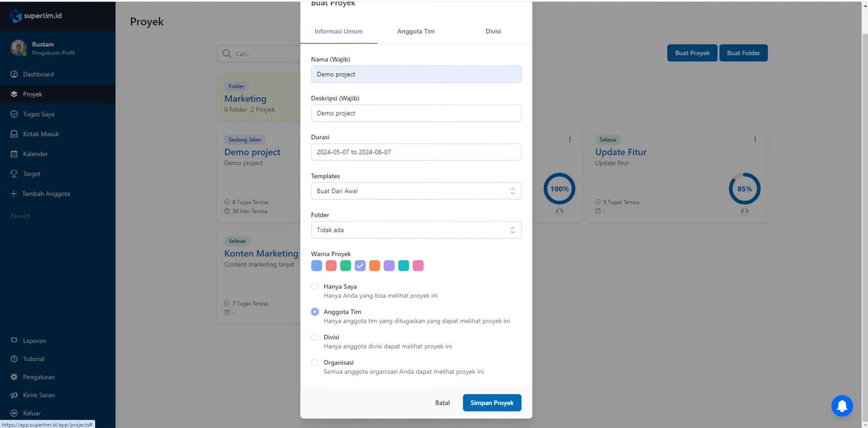
{"action": "left_click", "coordinate": [416, 32]}
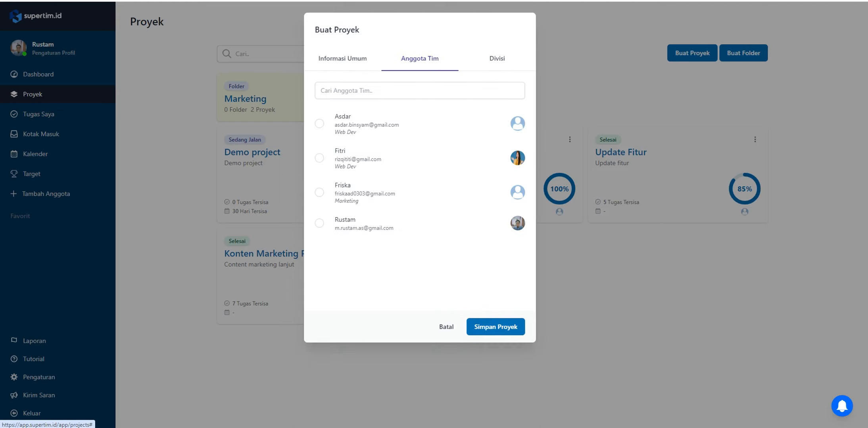
{"action": "left_click", "coordinate": [342, 58]}
Set the new project's visibility to Divisi and assign the Marketing division to it
{"action": "scroll", "coordinate": [416, 215], "scroll_direction": "down", "scroll_amount": 1}
{"action": "left_click", "coordinate": [314, 337]}
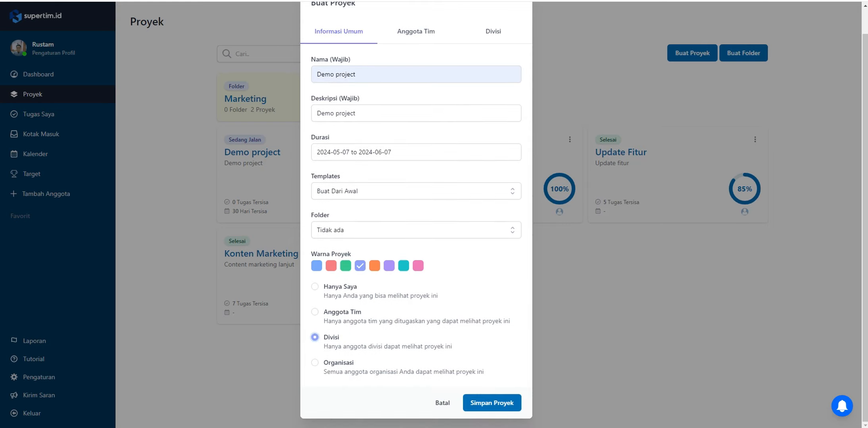
{"action": "left_click", "coordinate": [493, 31]}
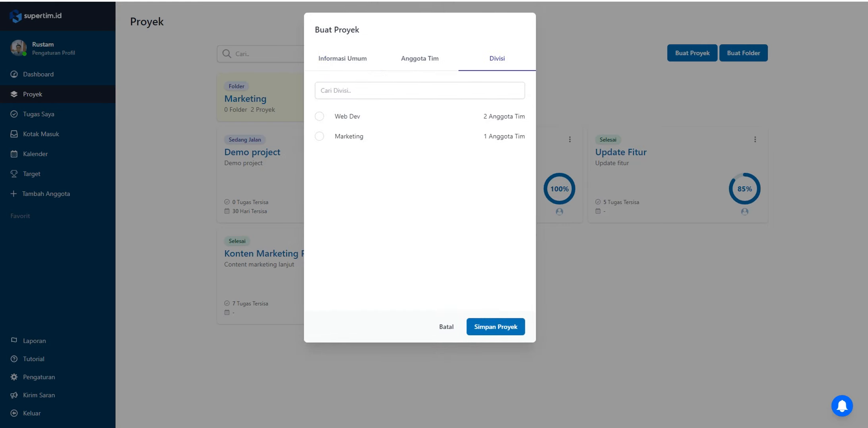
{"action": "left_click", "coordinate": [319, 136]}
{"action": "left_click", "coordinate": [343, 59]}
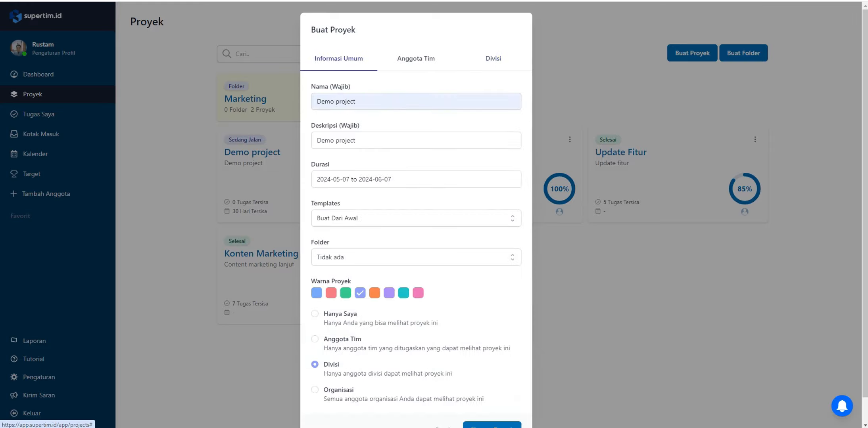
Check the new project's general information and save the project
{"action": "scroll", "coordinate": [416, 214], "scroll_direction": "down", "scroll_amount": 1}
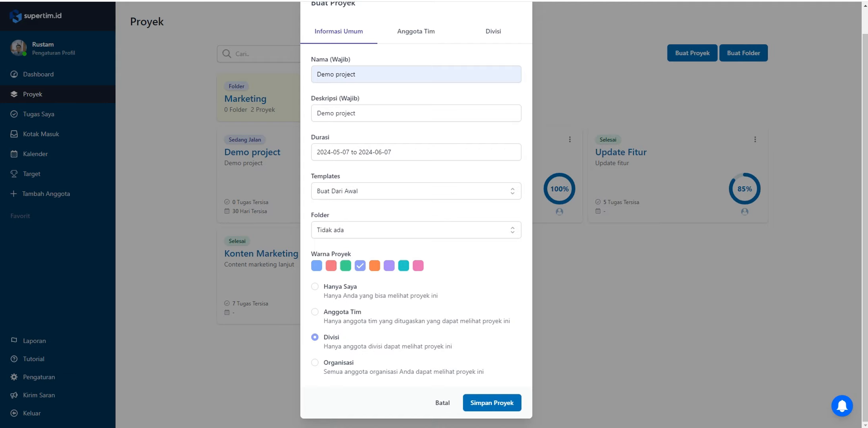
{"action": "scroll", "coordinate": [416, 214], "scroll_direction": "up", "scroll_amount": 1}
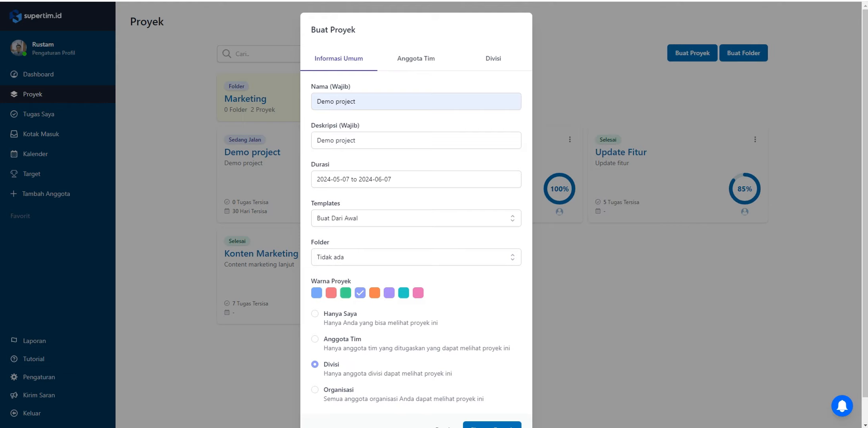
{"action": "scroll", "coordinate": [416, 214], "scroll_direction": "down", "scroll_amount": 1}
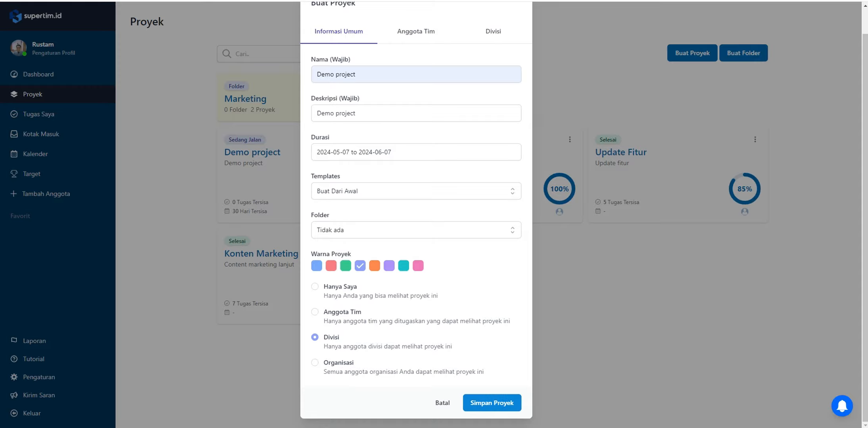
{"action": "left_click", "coordinate": [492, 403]}
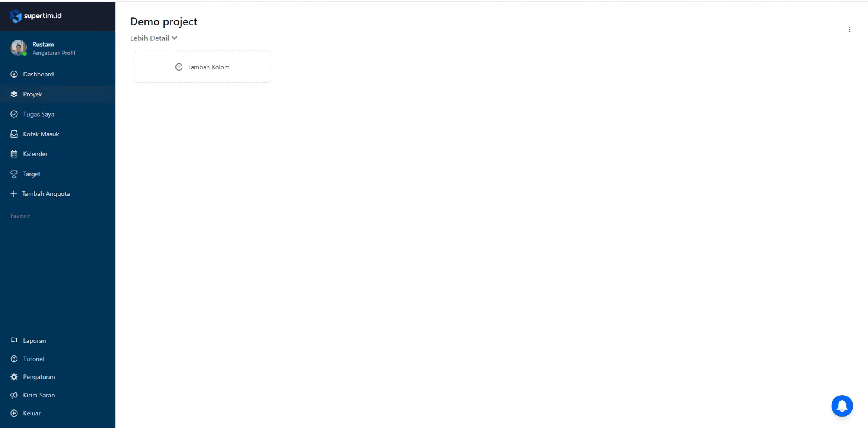
Open the first Demo project from the project list and add a column named "Todo" to its board
{"action": "left_click", "coordinate": [32, 94]}
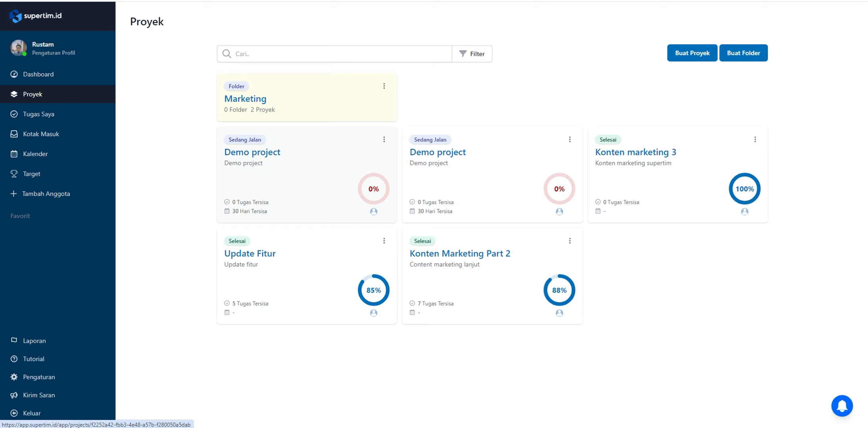
{"action": "left_click", "coordinate": [274, 160]}
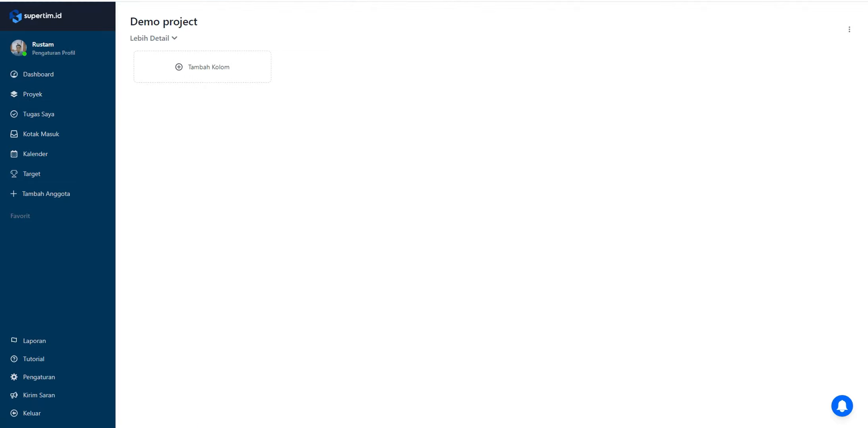
{"action": "left_click", "coordinate": [203, 67]}
{"action": "left_click", "coordinate": [419, 77]}
{"action": "type", "text": "Tdo"}
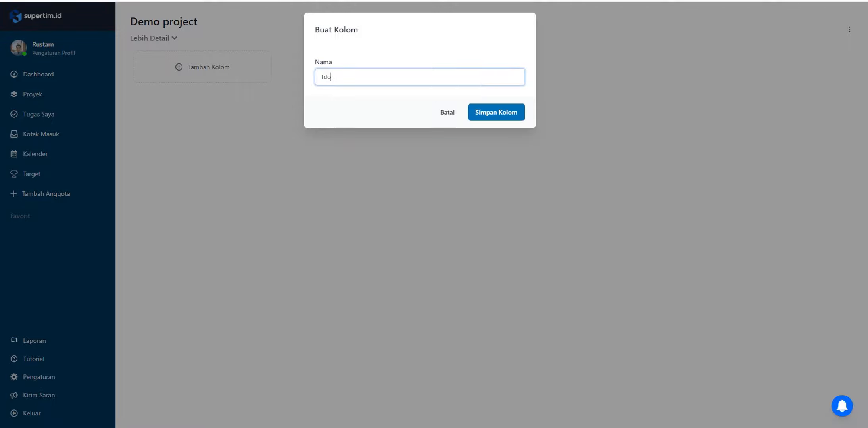
{"action": "key", "text": "BackSpace"}
{"action": "key", "text": "BackSpace"}
{"action": "type", "text": "odo"}
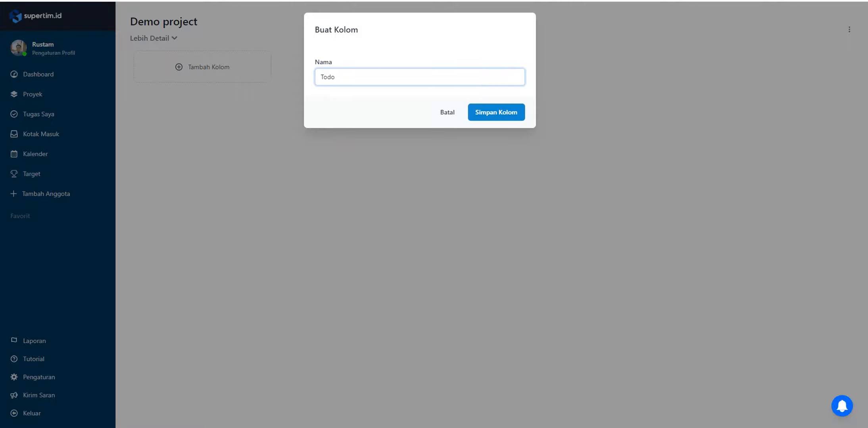
{"action": "key", "text": "Return"}
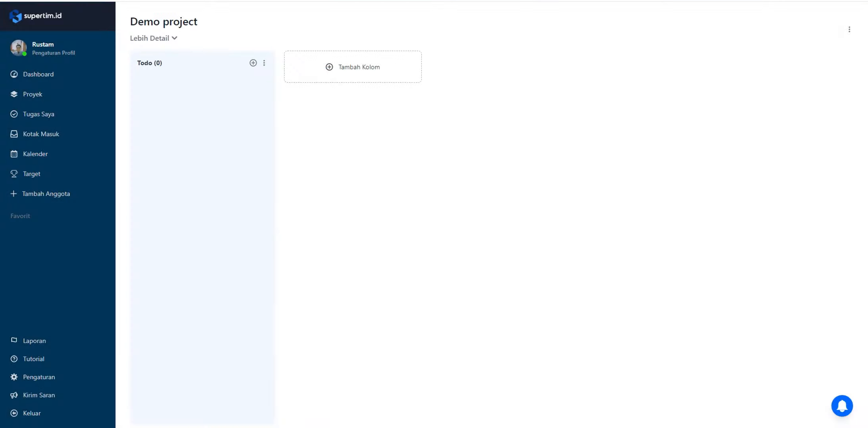
Add two more columns named "Progress" and "Done" to the Demo project board
{"action": "left_click", "coordinate": [353, 66]}
{"action": "type", "text": "Progress"}
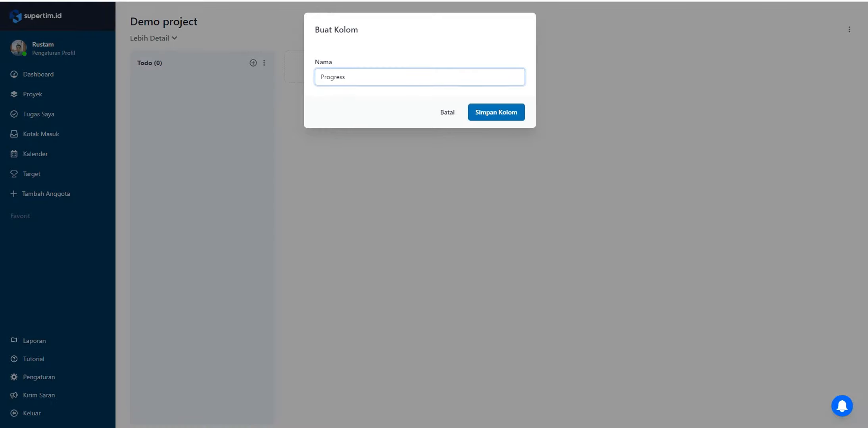
{"action": "key", "text": "Return"}
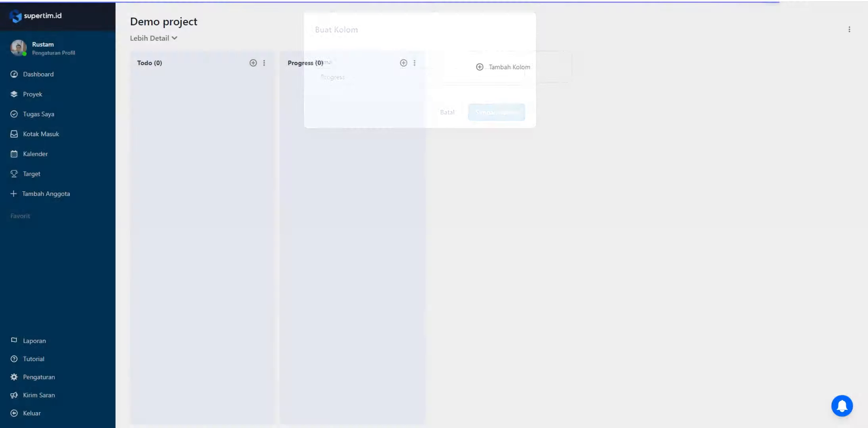
{"action": "type", "text": "Done"}
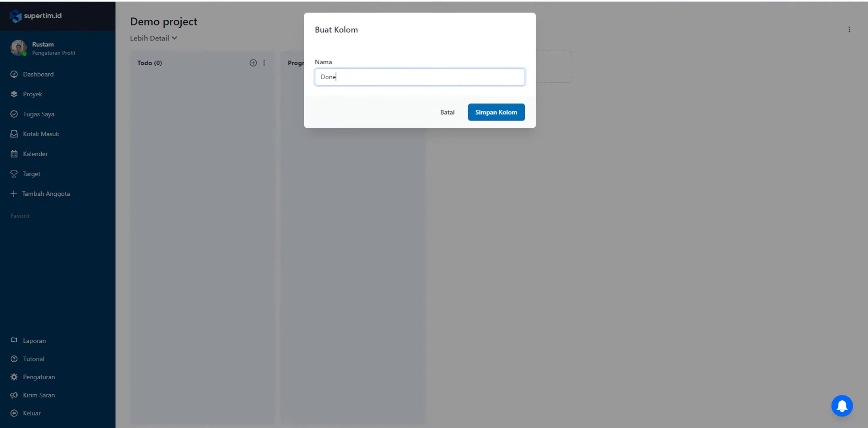
{"action": "key", "text": "Return"}
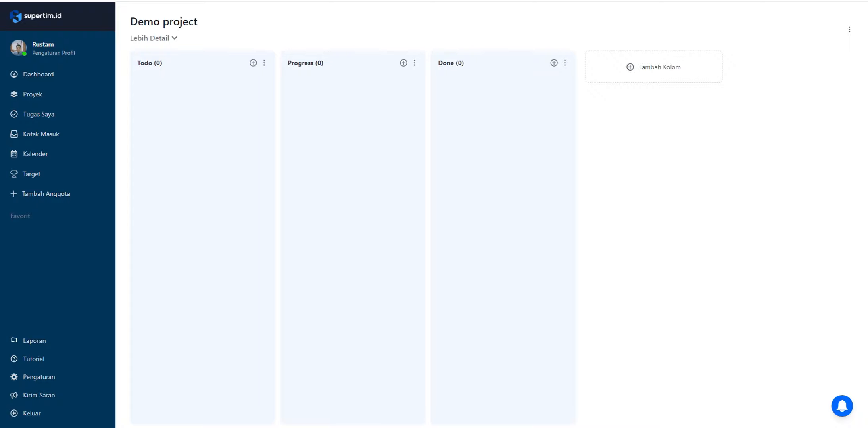
Create a task named "Riset Keyword" in the Todo column
{"action": "left_click", "coordinate": [253, 62]}
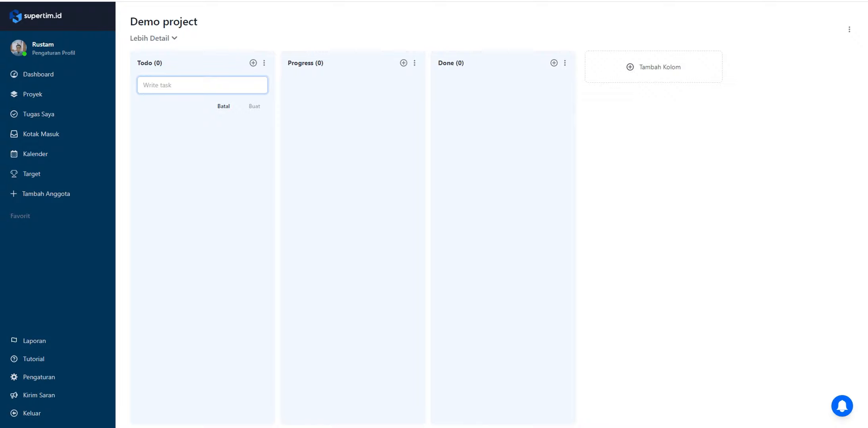
{"action": "type", "text": "Keyword"}
{"action": "key", "text": "BackSpace"}
{"action": "key", "text": "ctrl+a"}
{"action": "type", "text": "Riste keyword"}
{"action": "key", "text": "ctrl+a"}
{"action": "type", "text": "Riset Kry"}
{"action": "key", "text": "BackSpace"}
{"action": "key", "text": "BackSpace"}
{"action": "type", "text": "eyword"}
{"action": "left_click", "coordinate": [255, 106]}
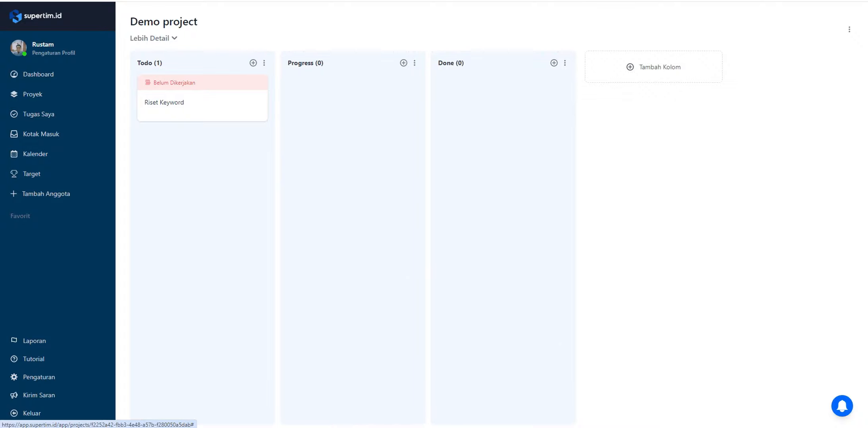
Open the Riset Keyword task and assign the listed team member to it
{"action": "left_click", "coordinate": [165, 102]}
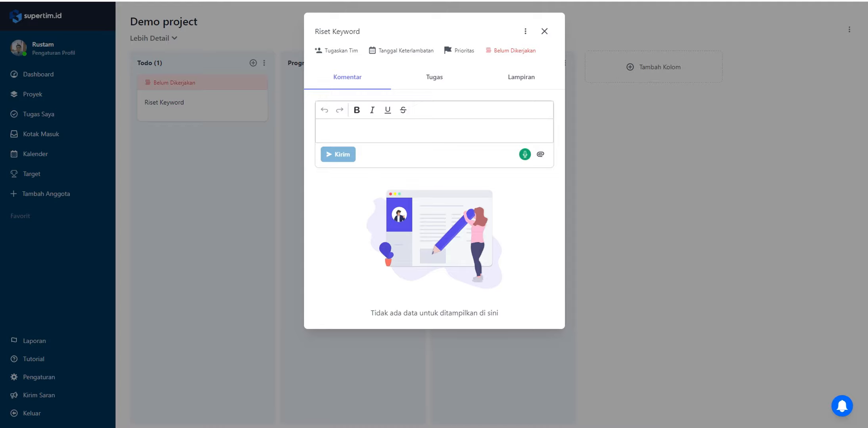
{"action": "left_click", "coordinate": [341, 51]}
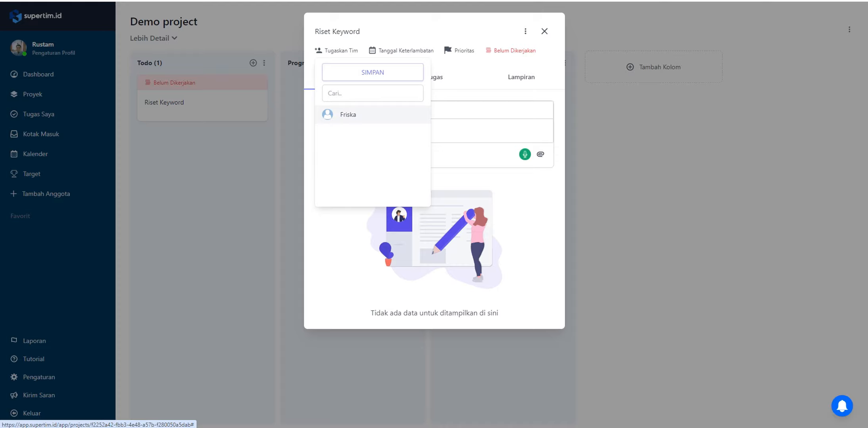
{"action": "left_click", "coordinate": [348, 115]}
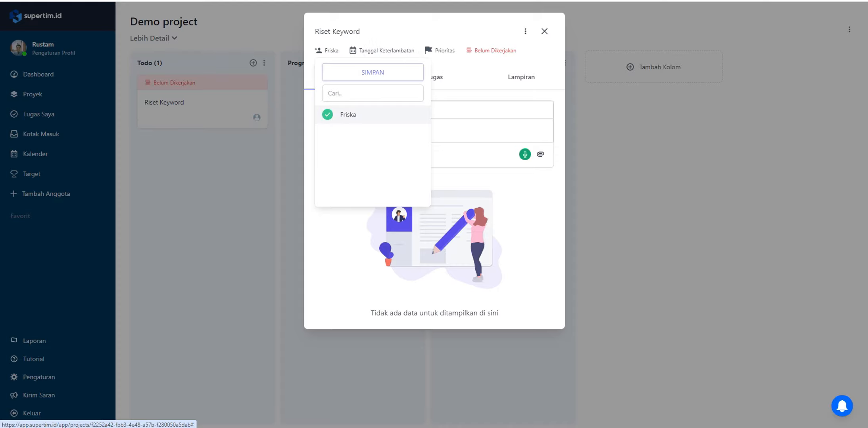
{"action": "left_click", "coordinate": [373, 72]}
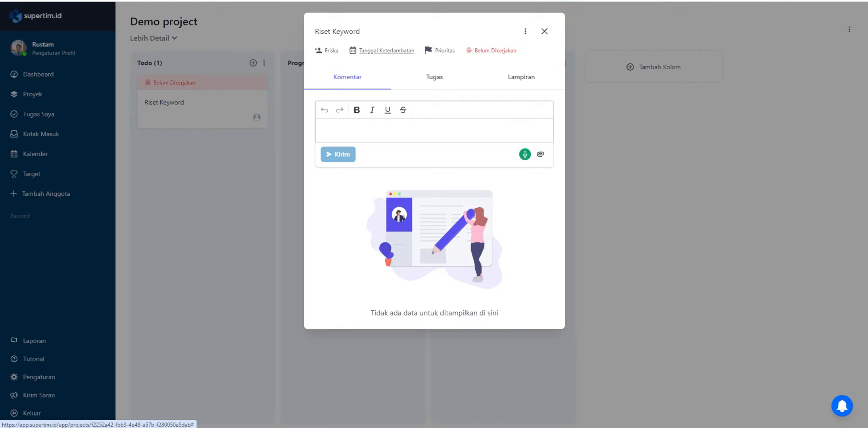
Set the Riset Keyword task's due date to 2024-05-09 and its priority to Normal
{"action": "left_click", "coordinate": [387, 50]}
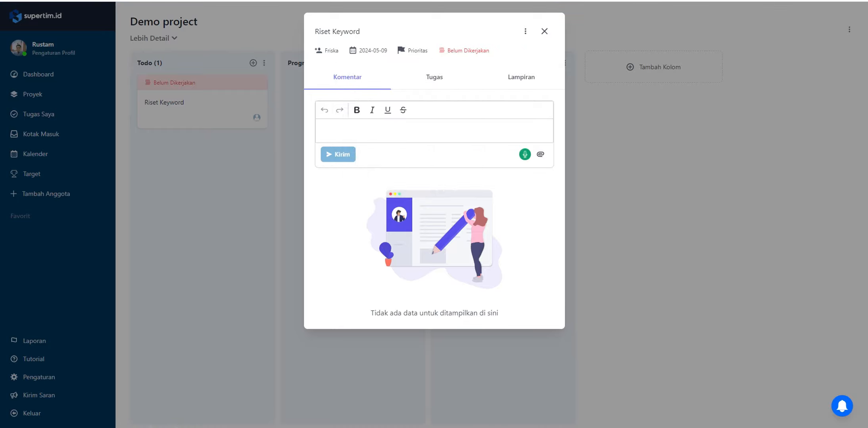
{"action": "left_click", "coordinate": [428, 114]}
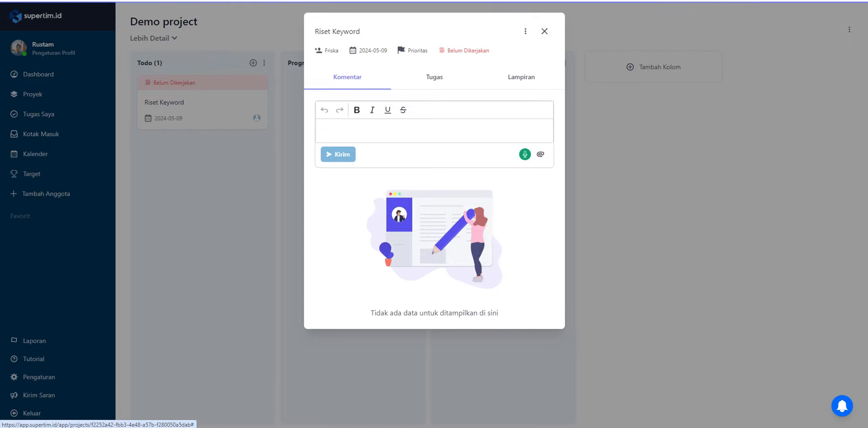
{"action": "left_click", "coordinate": [417, 51]}
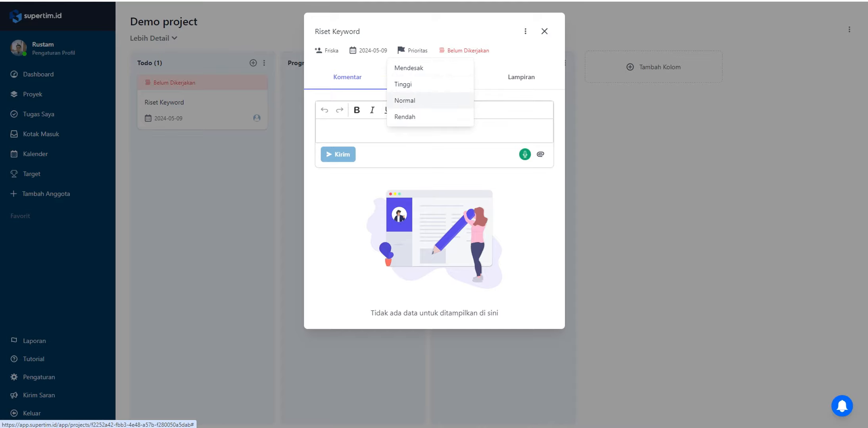
{"action": "left_click", "coordinate": [405, 100]}
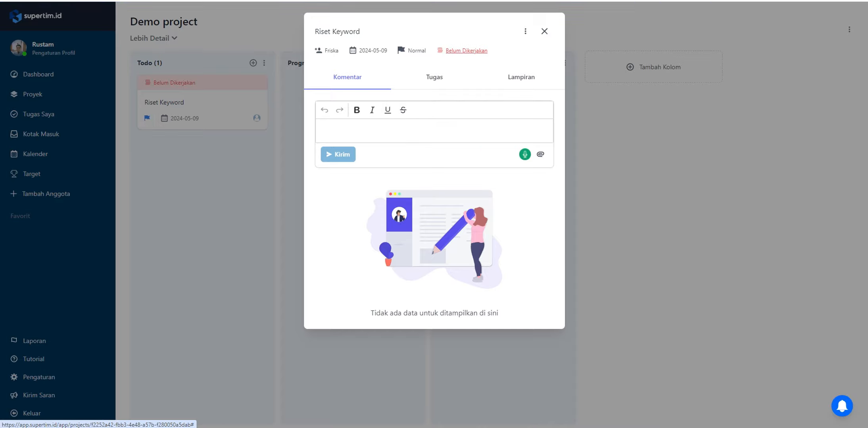
Review the status choices from Belum Dikerjakan to Selesai for the Riset Keyword task
{"action": "left_click", "coordinate": [466, 50]}
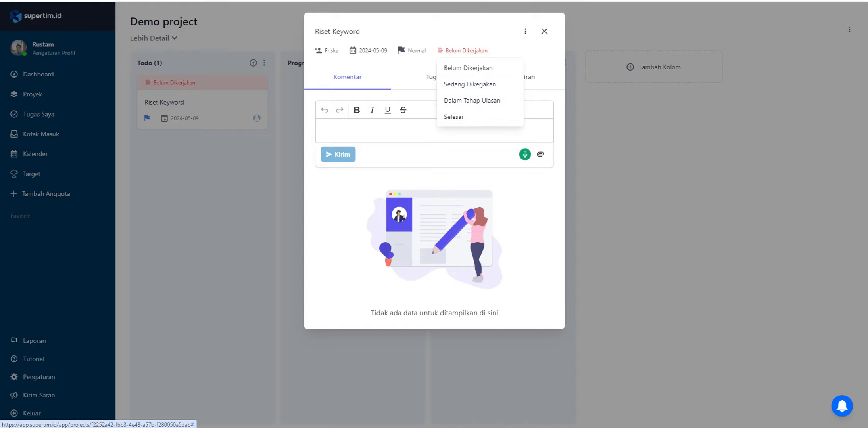
{"action": "left_click", "coordinate": [462, 52]}
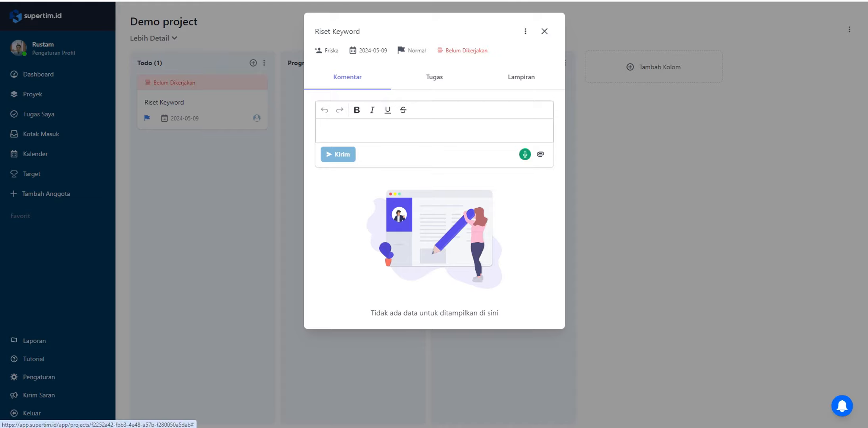
{"action": "left_click", "coordinate": [464, 51]}
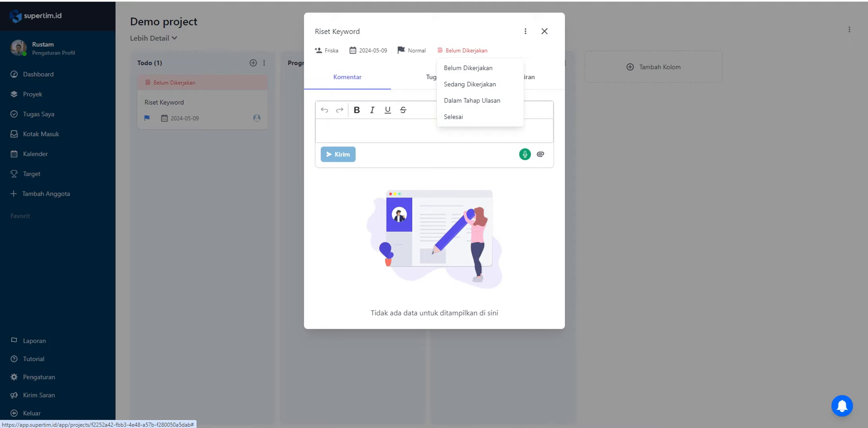
{"action": "mouse_move", "coordinate": [467, 51]}
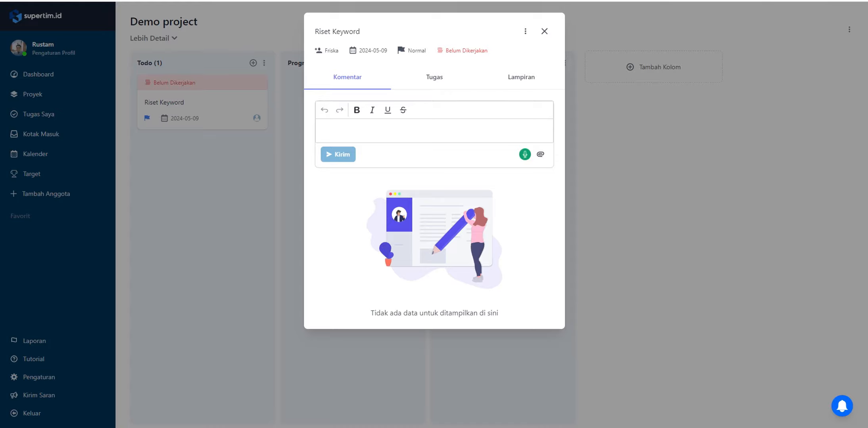
Examine the comment editor and the Tugas subtask section of the Riset Keyword task
{"action": "left_click", "coordinate": [434, 131]}
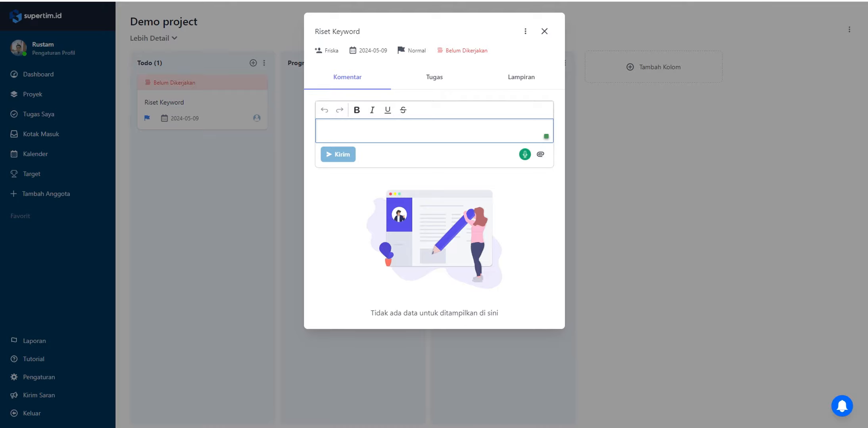
{"action": "left_click", "coordinate": [434, 77]}
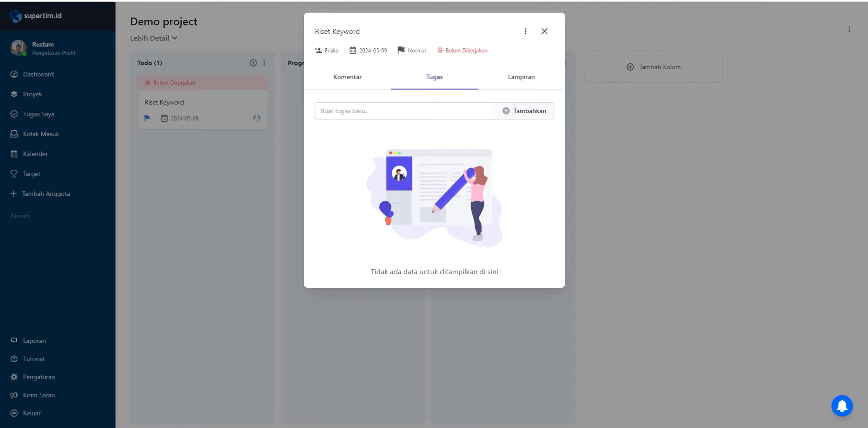
{"action": "left_click", "coordinate": [404, 111]}
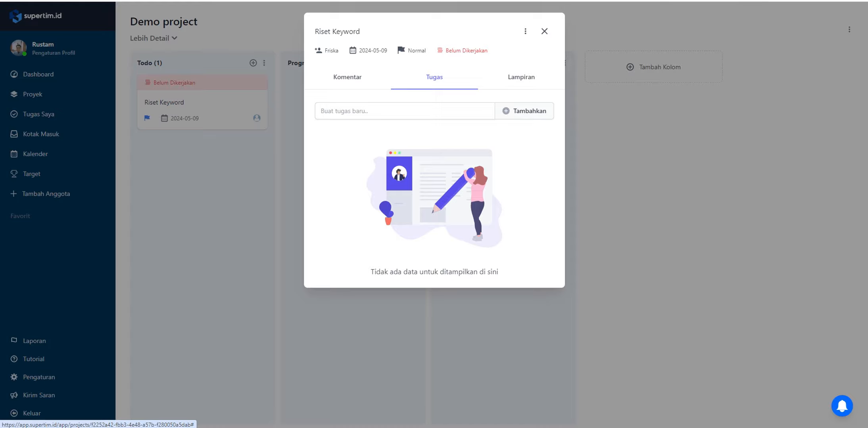
Examine the Lampiran attachment section and the comment field of the Riset Keyword task, and close the task
{"action": "left_click", "coordinate": [521, 78]}
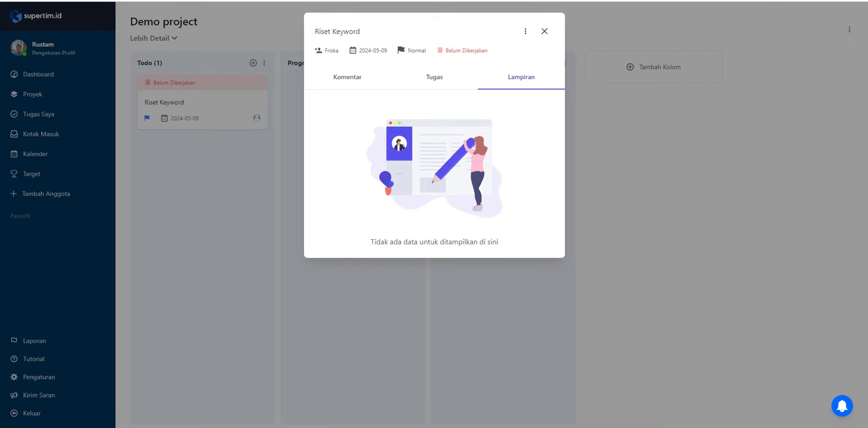
{"action": "left_click", "coordinate": [347, 77]}
{"action": "left_click", "coordinate": [396, 131]}
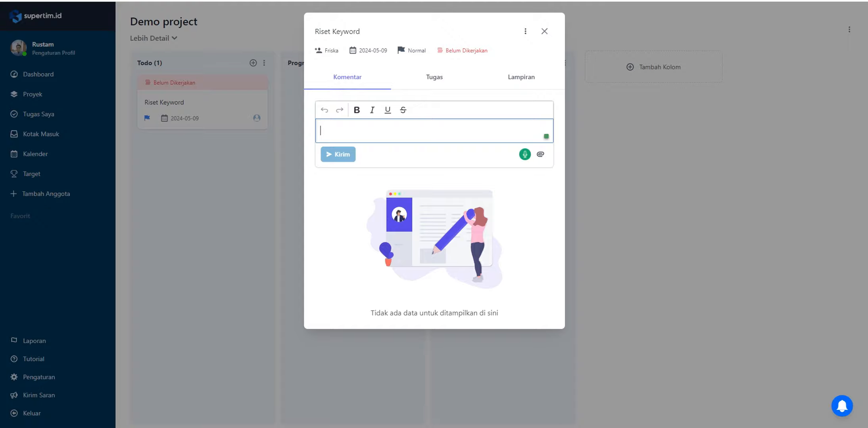
{"action": "key", "text": "Escape"}
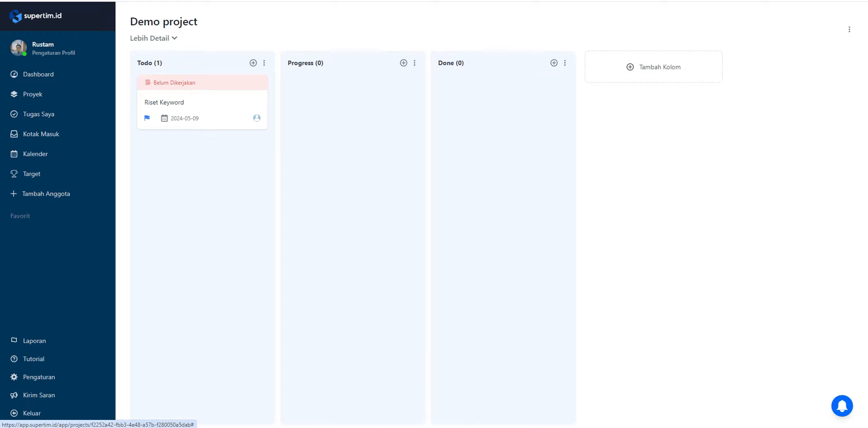
Move the Riset Keyword task from the Todo column to Done, and add Demo project to the favourites
{"action": "left_click_drag", "start_coordinate": [199, 102], "coordinate": [502, 101]}
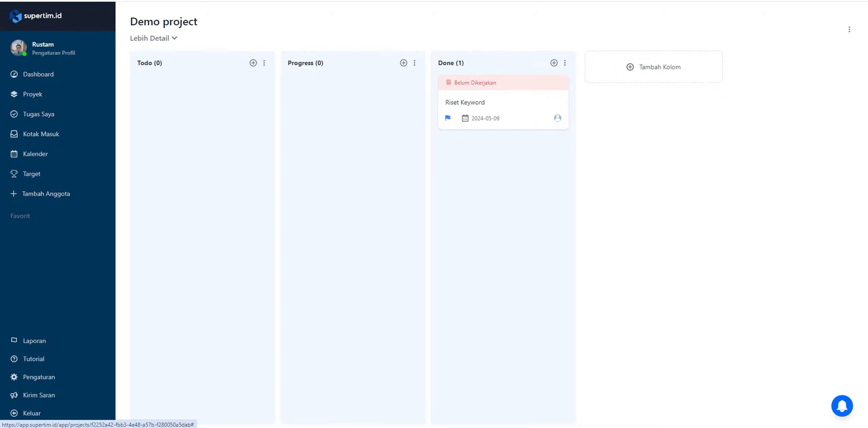
{"action": "left_click_drag", "start_coordinate": [504, 102], "coordinate": [518, 93]}
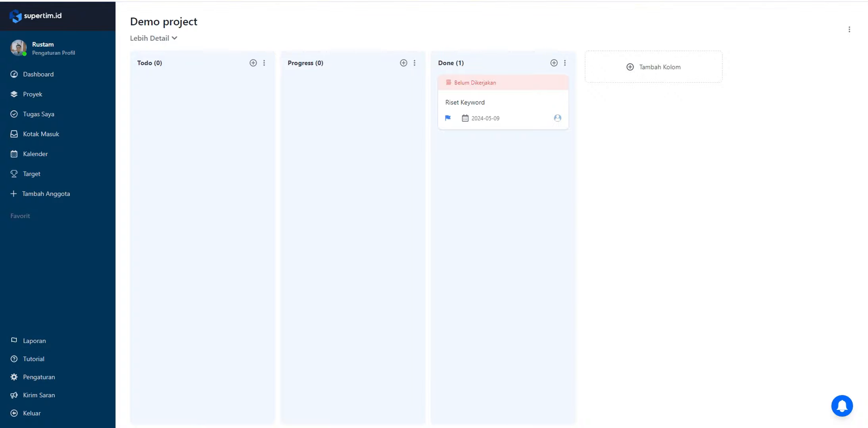
{"action": "left_click", "coordinate": [849, 29]}
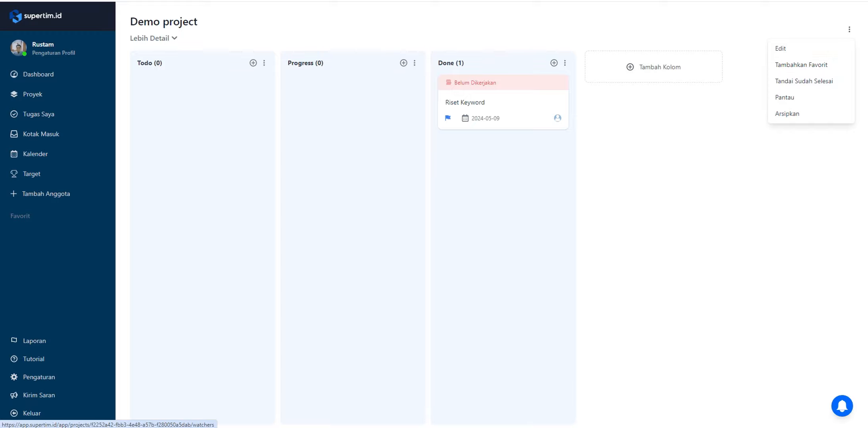
{"action": "left_click", "coordinate": [801, 65]}
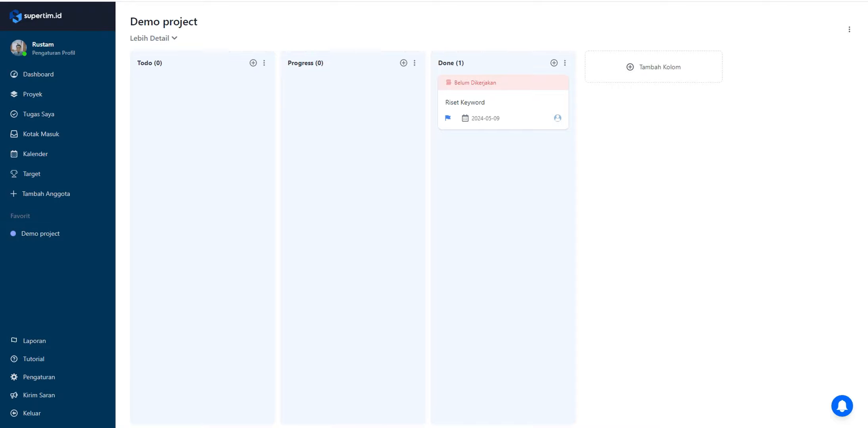
{"action": "left_click", "coordinate": [850, 29]}
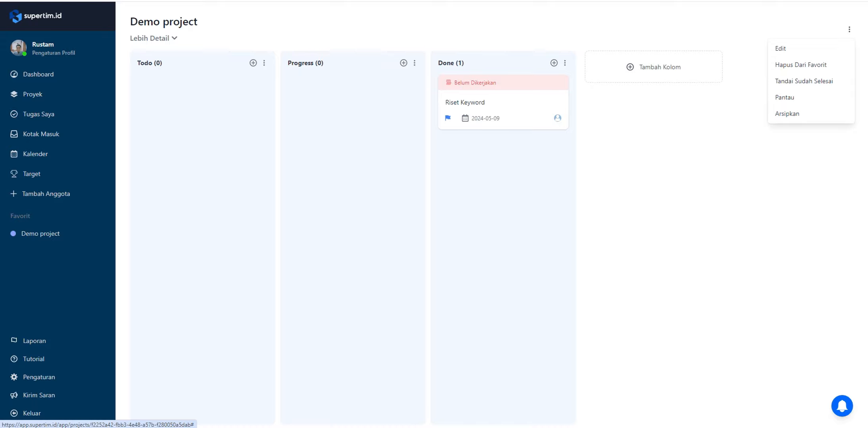
{"action": "key", "text": "Escape"}
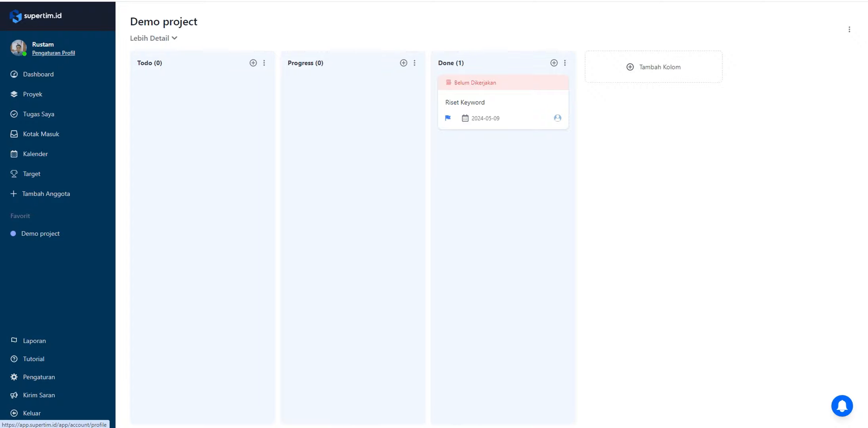
Review the email notification preferences in the profile settings and the list of project reports
{"action": "left_click", "coordinate": [53, 53]}
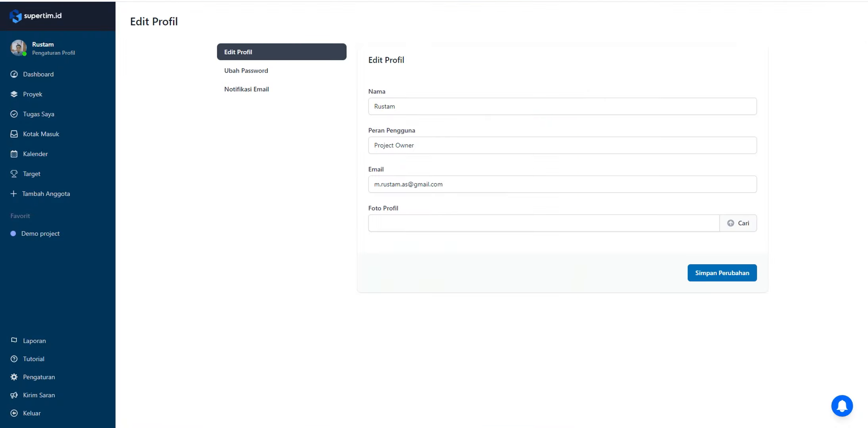
{"action": "left_click", "coordinate": [247, 89]}
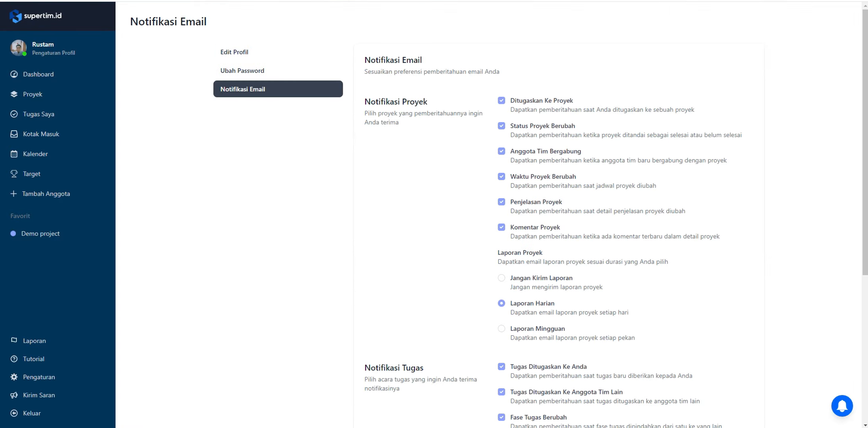
{"action": "scroll", "coordinate": [499, 214], "scroll_direction": "down", "scroll_amount": 6}
{"action": "scroll", "coordinate": [499, 215], "scroll_direction": "up", "scroll_amount": 6}
{"action": "scroll", "coordinate": [499, 215], "scroll_direction": "down", "scroll_amount": 6}
{"action": "scroll", "coordinate": [499, 214], "scroll_direction": "up", "scroll_amount": 6}
{"action": "scroll", "coordinate": [499, 214], "scroll_direction": "down", "scroll_amount": 1}
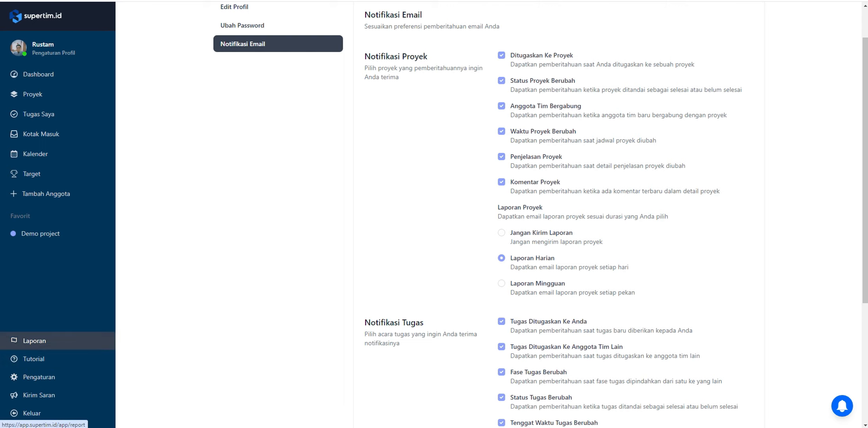
{"action": "left_click", "coordinate": [35, 341]}
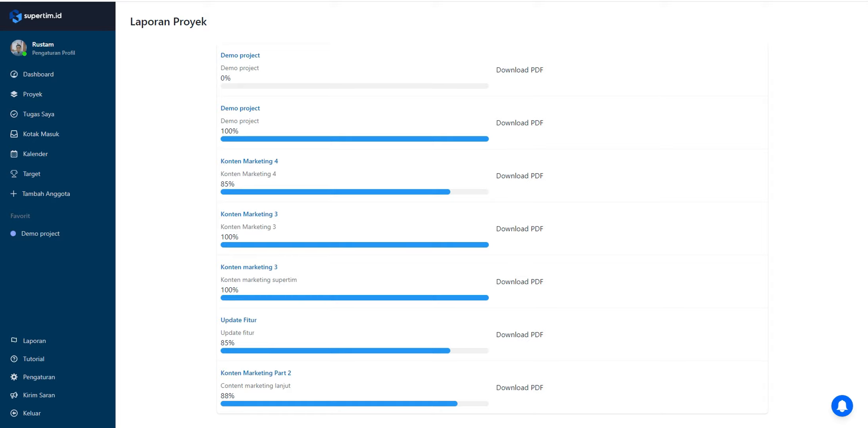
Return to the email notification preferences and examine the project and task notification options
{"action": "left_click", "coordinate": [53, 53]}
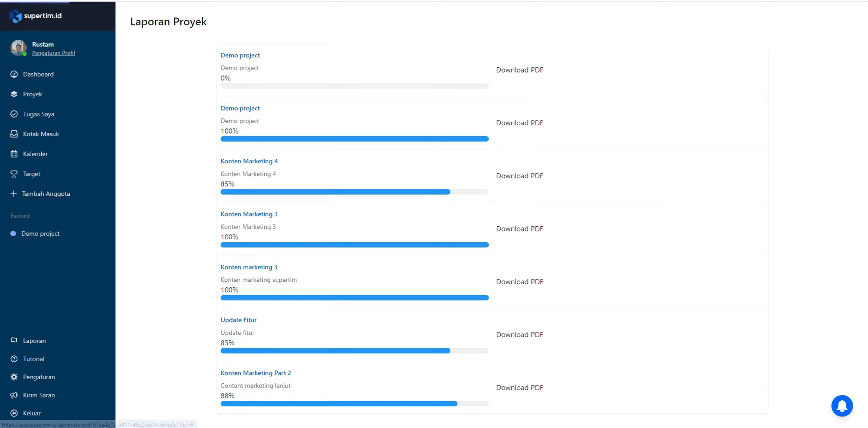
{"action": "left_click", "coordinate": [246, 89]}
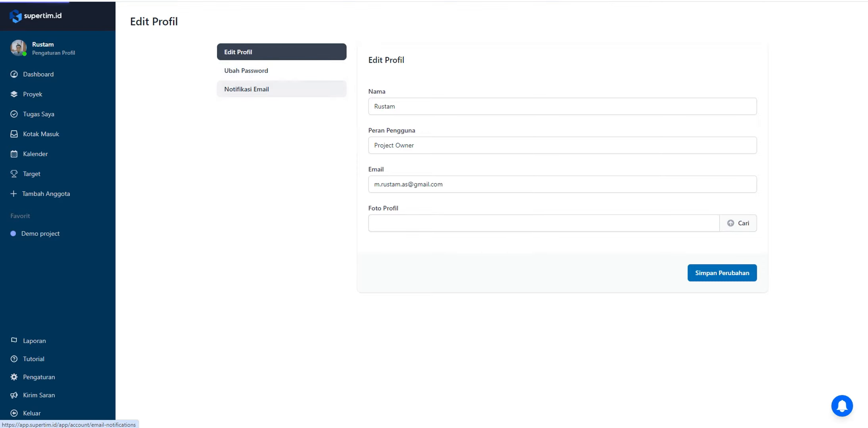
{"action": "scroll", "coordinate": [488, 222], "scroll_direction": "down", "scroll_amount": 2}
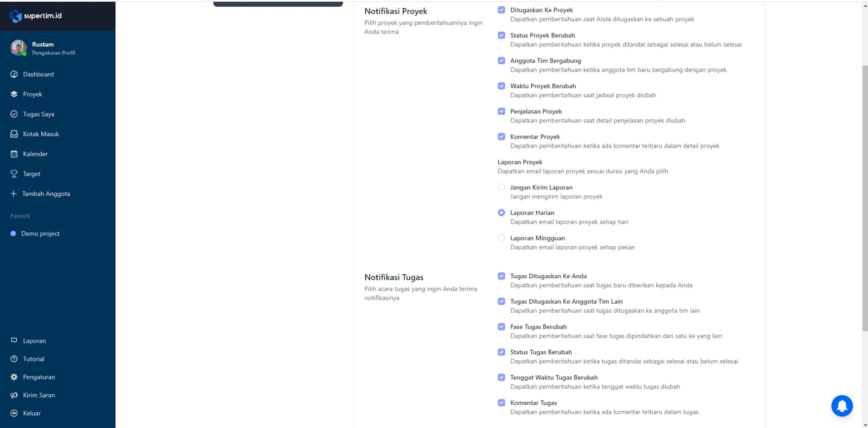
{"action": "scroll", "coordinate": [488, 214], "scroll_direction": "up", "scroll_amount": 3}
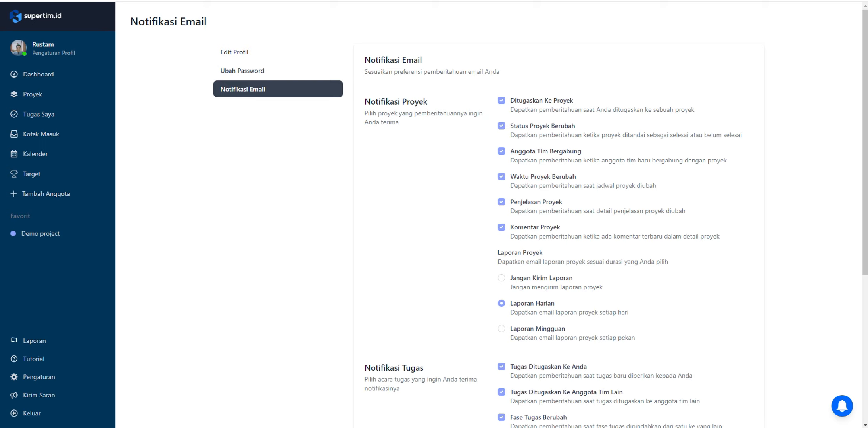
Open the Riset Keyword task on the board of the first Demo project in the project list
{"action": "left_click", "coordinate": [38, 74]}
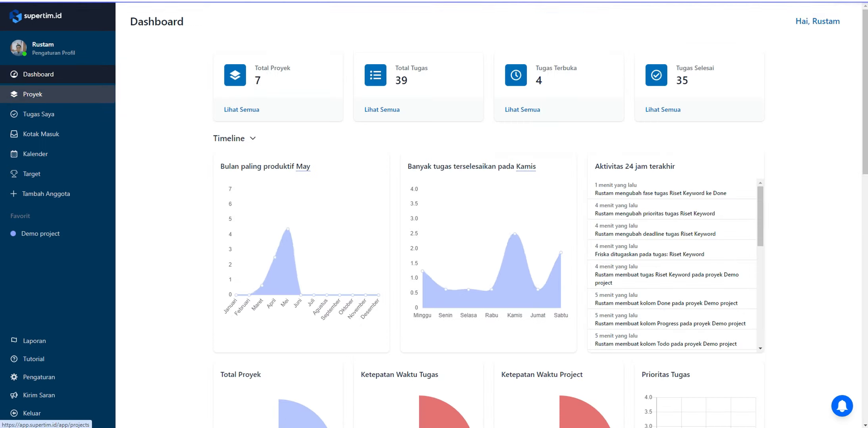
{"action": "left_click", "coordinate": [36, 94]}
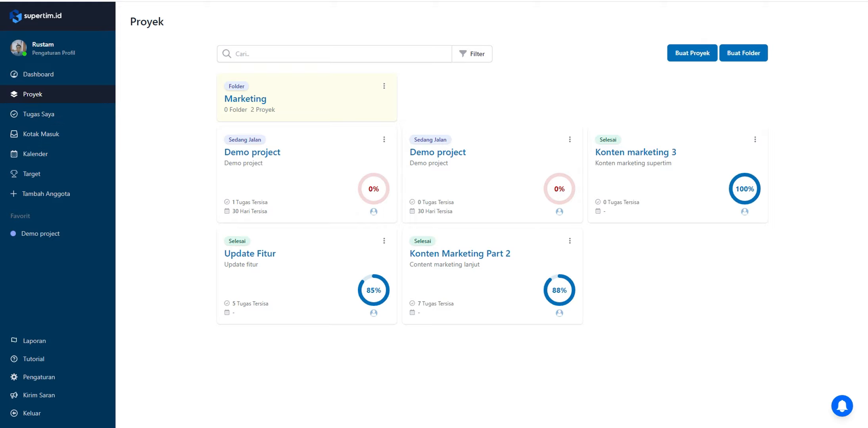
{"action": "left_click", "coordinate": [252, 152]}
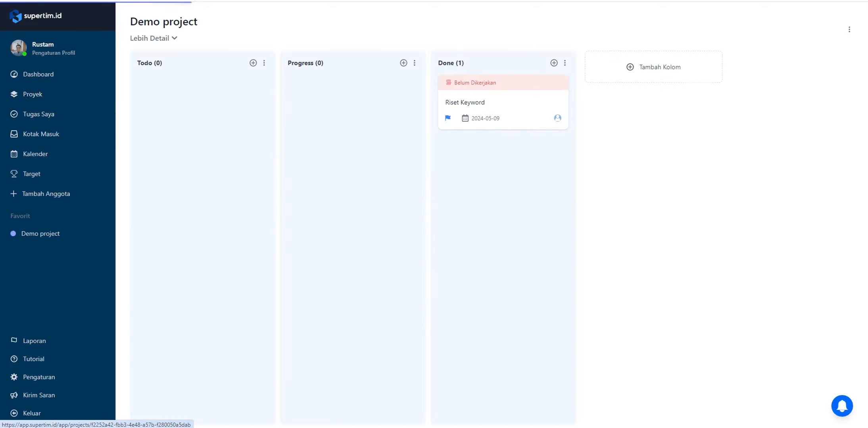
{"action": "left_click", "coordinate": [465, 103]}
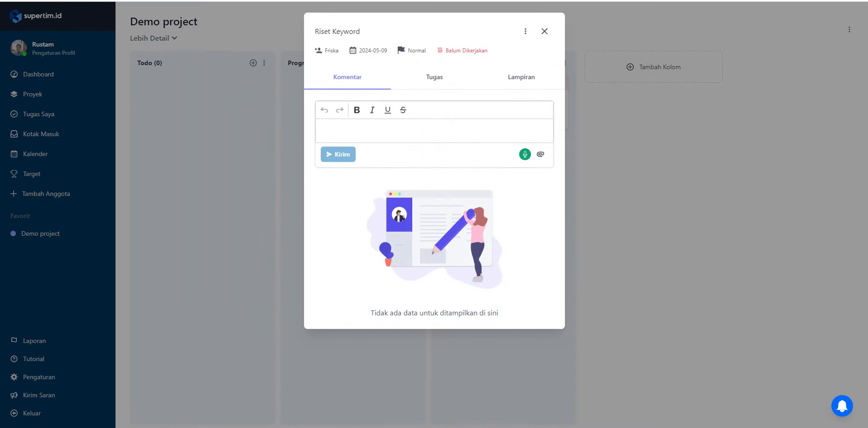
Write the comment "Cek ini tugas ini" on the Riset Keyword task, ending with a mention of the assigned team member
{"action": "left_click", "coordinate": [422, 131]}
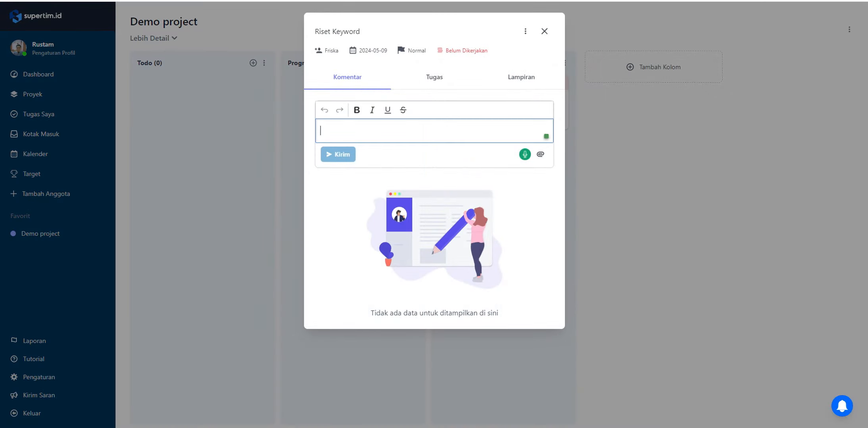
{"action": "type", "text": "Silahkan"}
{"action": "key", "text": "ctrl+a"}
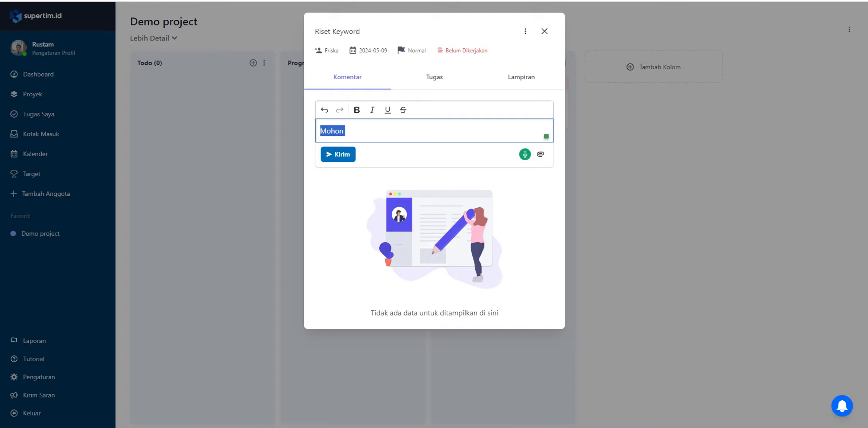
{"action": "type", "text": "S"}
{"action": "key", "text": "BackSpace"}
{"action": "type", "text": "Cek ini  tugas  ini"}
{"action": "key", "text": "BackSpace"}
{"action": "key", "text": "BackSpace"}
{"action": "key", "text": "BackSpace"}
{"action": "key", "text": "BackSpace"}
{"action": "key", "text": "BackSpace"}
{"action": "key", "text": "BackSpace"}
{"action": "key", "text": "BackSpace"}
{"action": "key", "text": "BackSpace"}
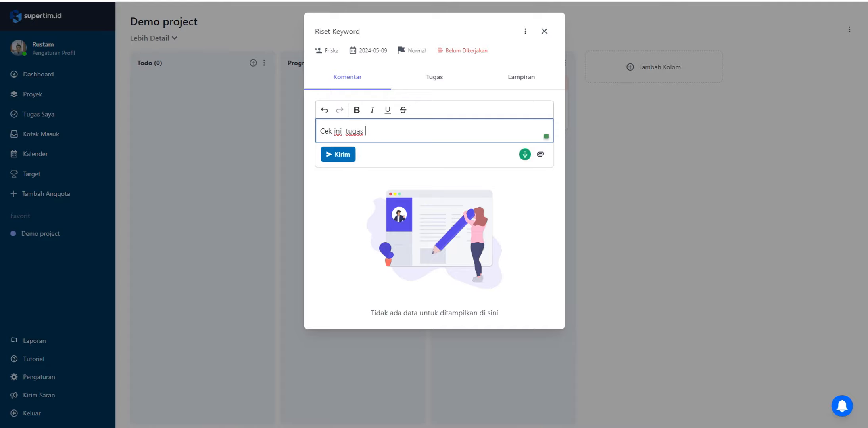
{"action": "key", "text": "BackSpace"}
{"action": "key", "text": "BackSpace"}
{"action": "key", "text": "BackSpace"}
{"action": "type", "text": "tugas ini @f"}
{"action": "key", "text": "Return"}
Check the latest notifications and send the comment written on the Riset Keyword task
{"action": "left_click", "coordinate": [842, 407]}
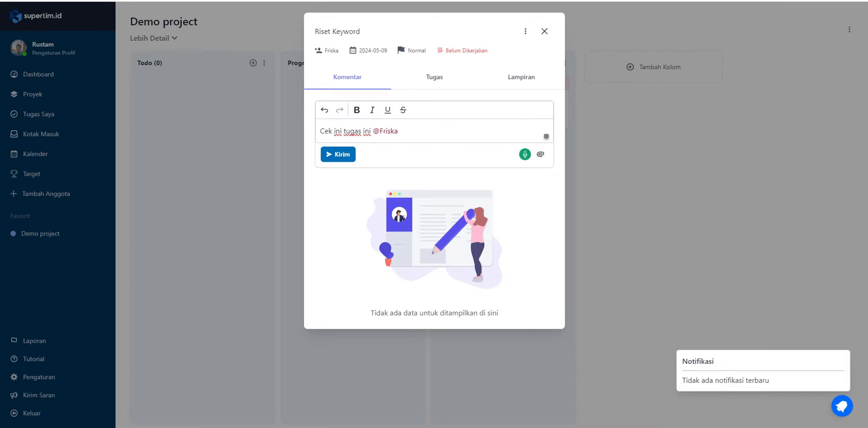
{"action": "left_click", "coordinate": [842, 406]}
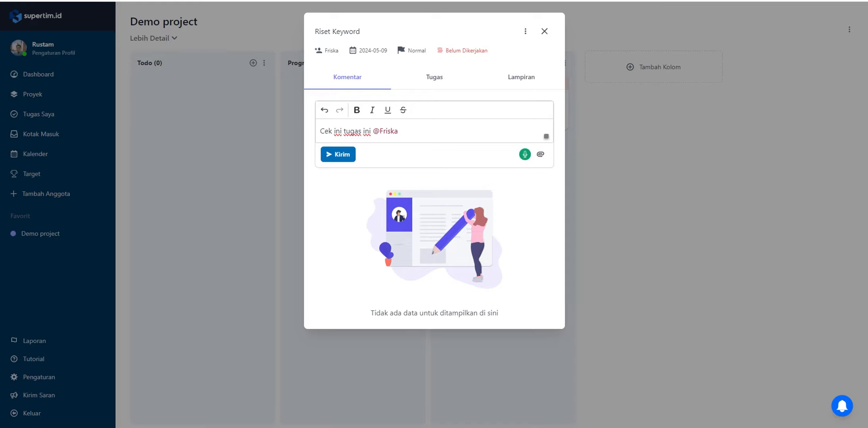
{"action": "left_click", "coordinate": [338, 155]}
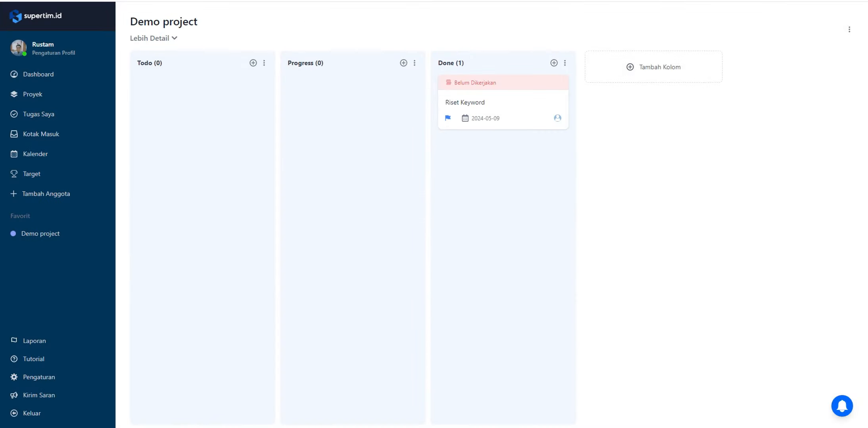
Expand Demo project's details and examine the formatting tools of its description editor without saving any text
{"action": "left_click", "coordinate": [154, 39]}
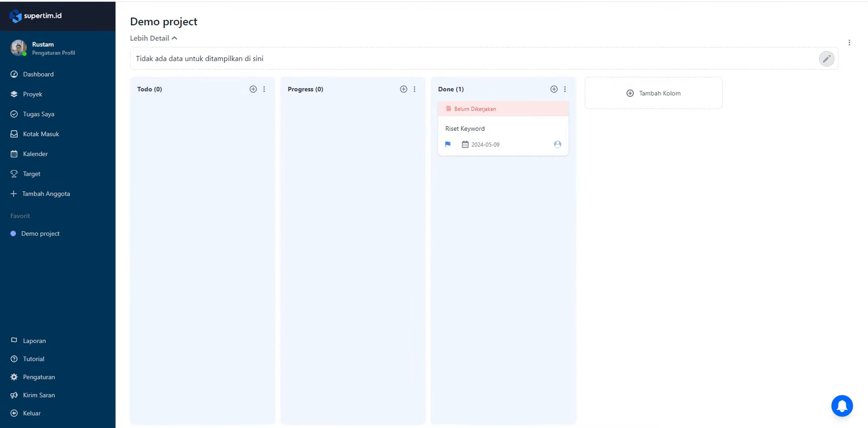
{"action": "left_click", "coordinate": [826, 59]}
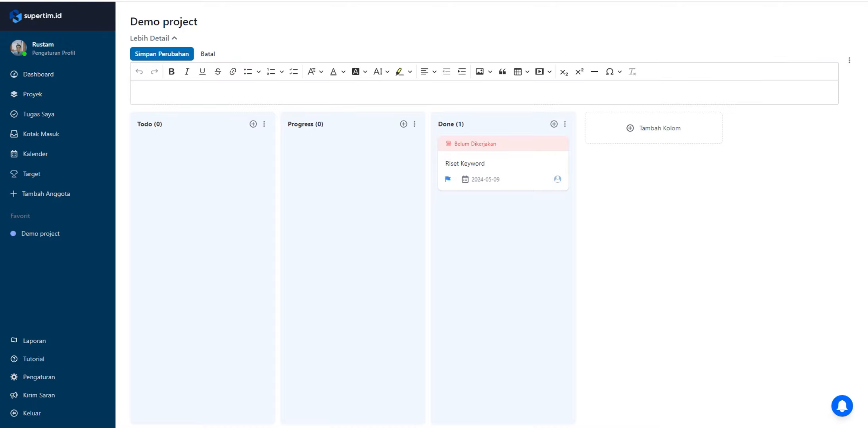
{"action": "left_click", "coordinate": [136, 92]}
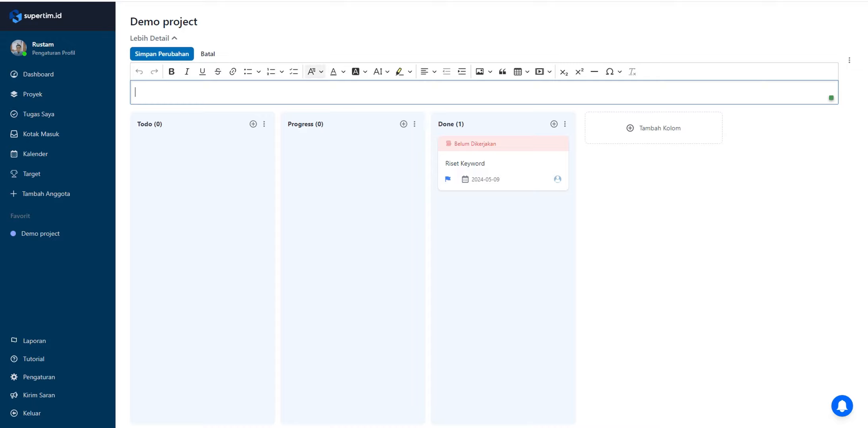
{"action": "left_click", "coordinate": [208, 54]}
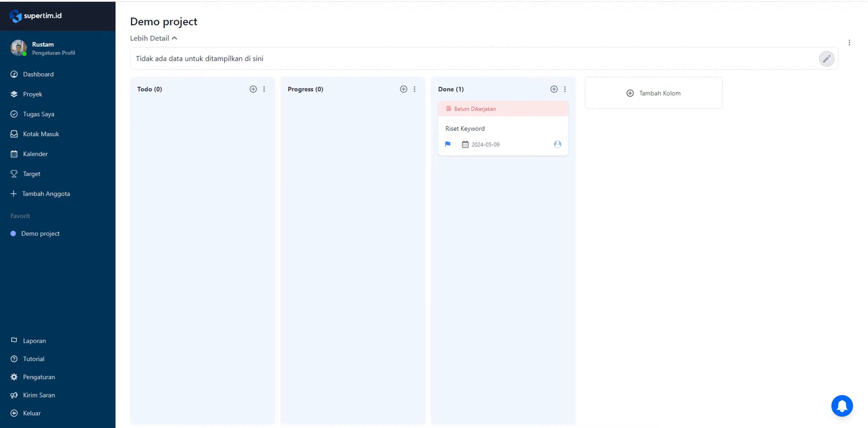
{"action": "left_click", "coordinate": [827, 59]}
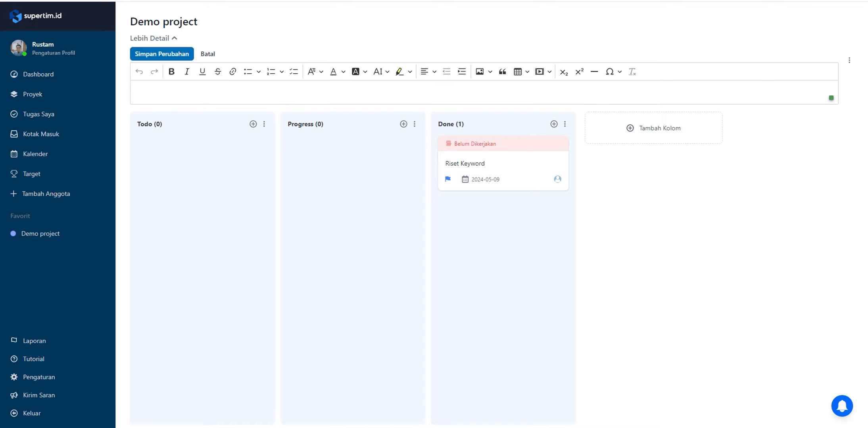
Review the dashboard's statistics, charts, task deadlines and division list
{"action": "left_click", "coordinate": [39, 74]}
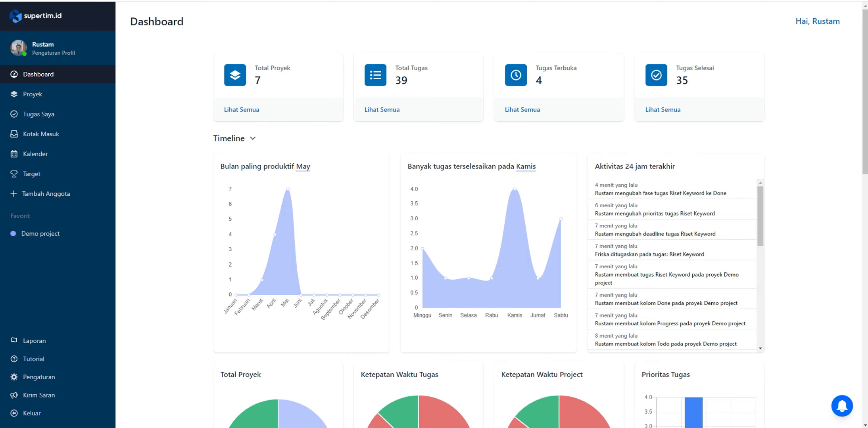
{"action": "scroll", "coordinate": [488, 218], "scroll_direction": "down", "scroll_amount": 12}
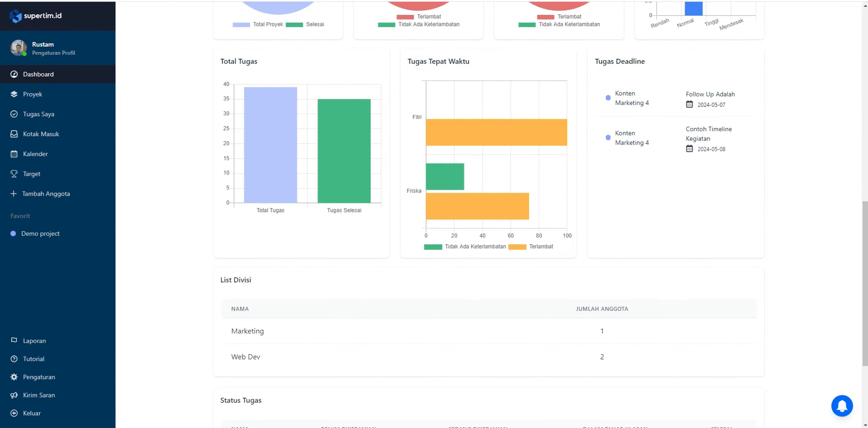
{"action": "scroll", "coordinate": [488, 218], "scroll_direction": "down", "scroll_amount": 3}
{"action": "scroll", "coordinate": [488, 218], "scroll_direction": "up", "scroll_amount": 15}
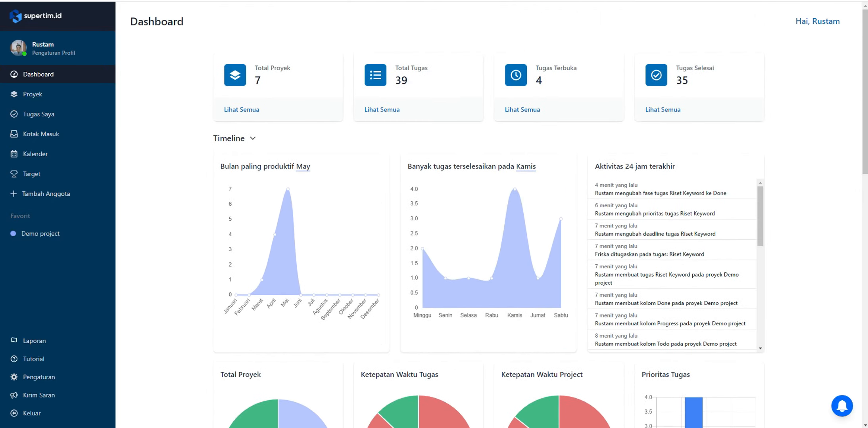